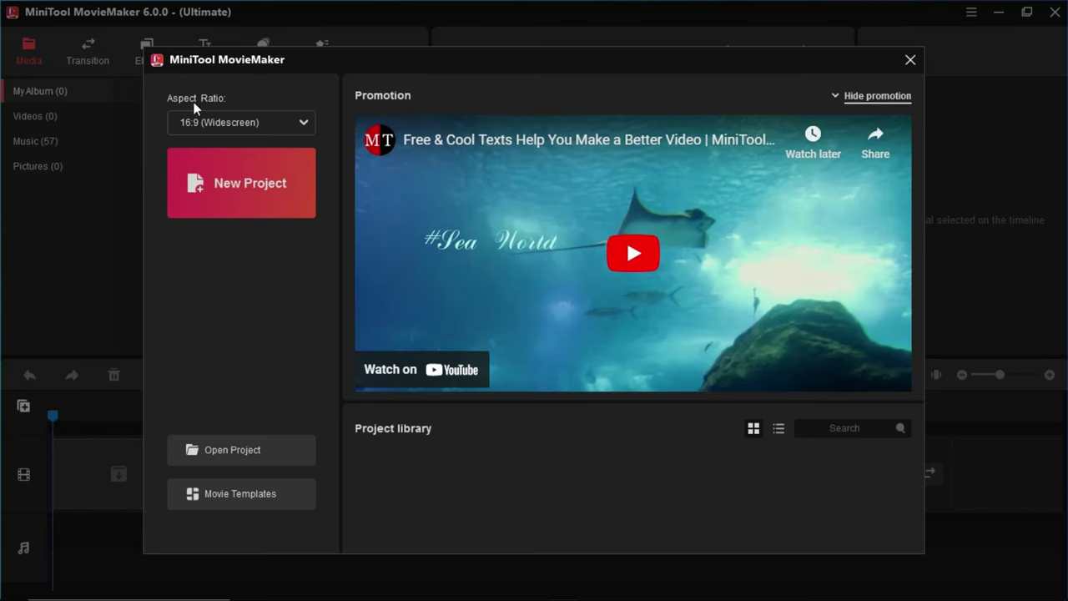
Step: Look through the available project aspect ratios and the movie template collection
left_click(288, 122)
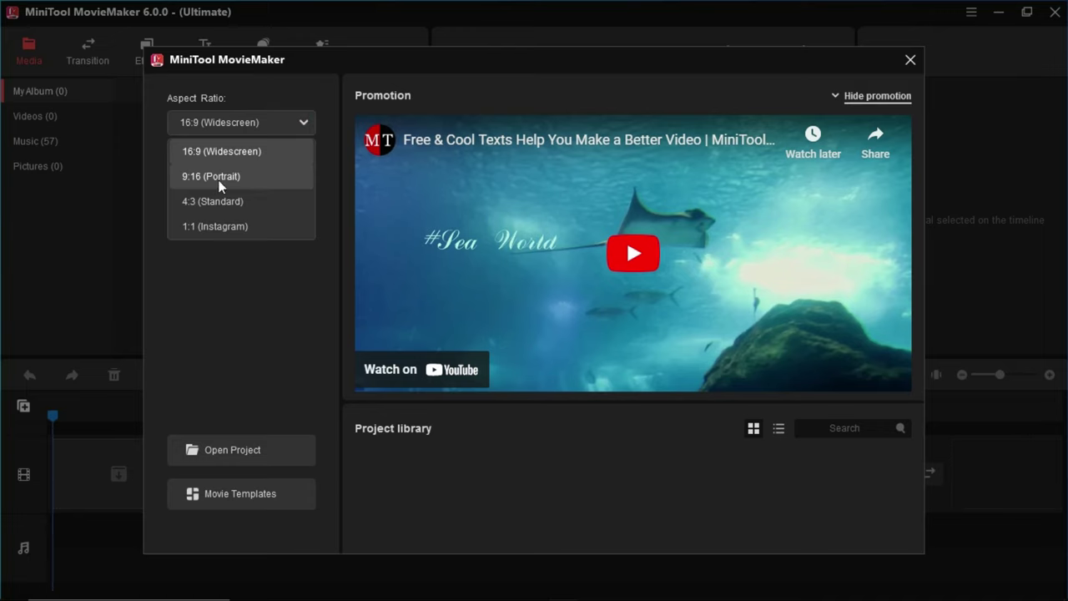
left_click(227, 226)
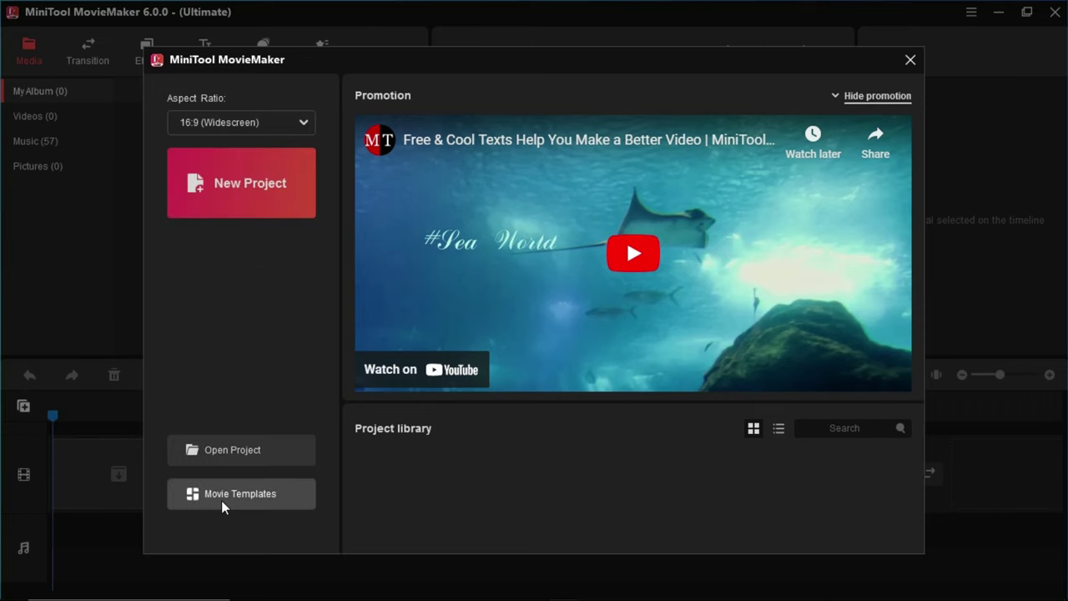
left_click(257, 502)
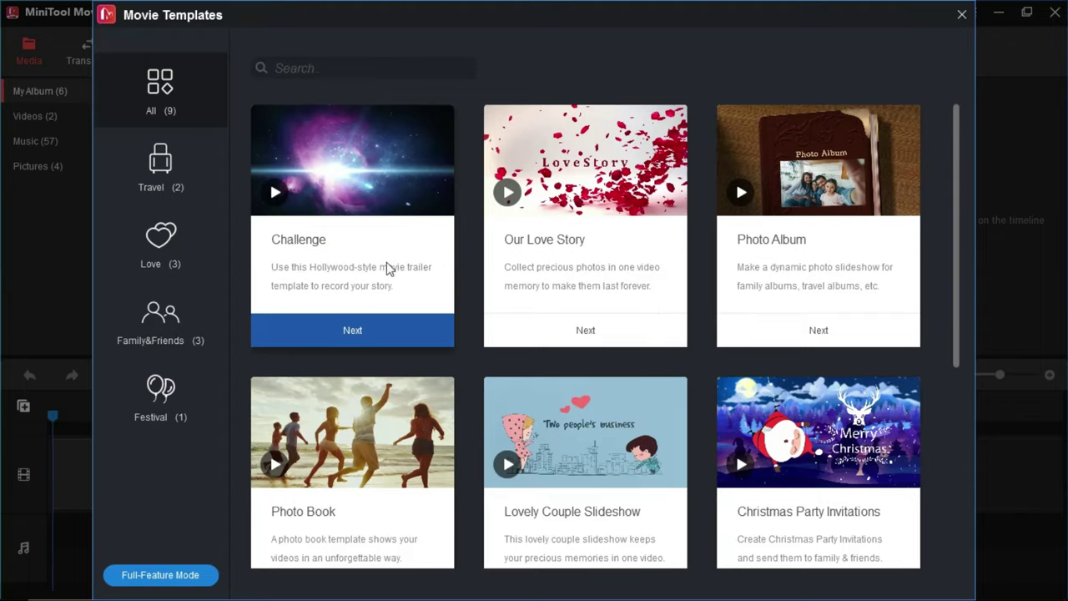
scroll(615, 441, "down", 5)
scroll(507, 482, "up", 5)
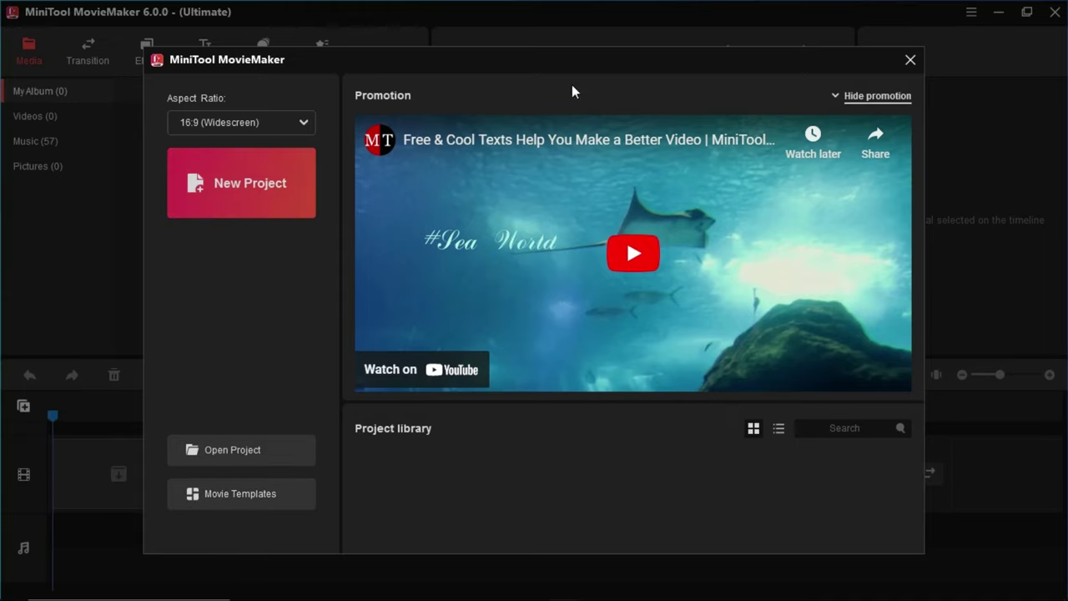
Step: Dismiss the start window and import all six files from the Sample video folder into the media library
left_click(910, 60)
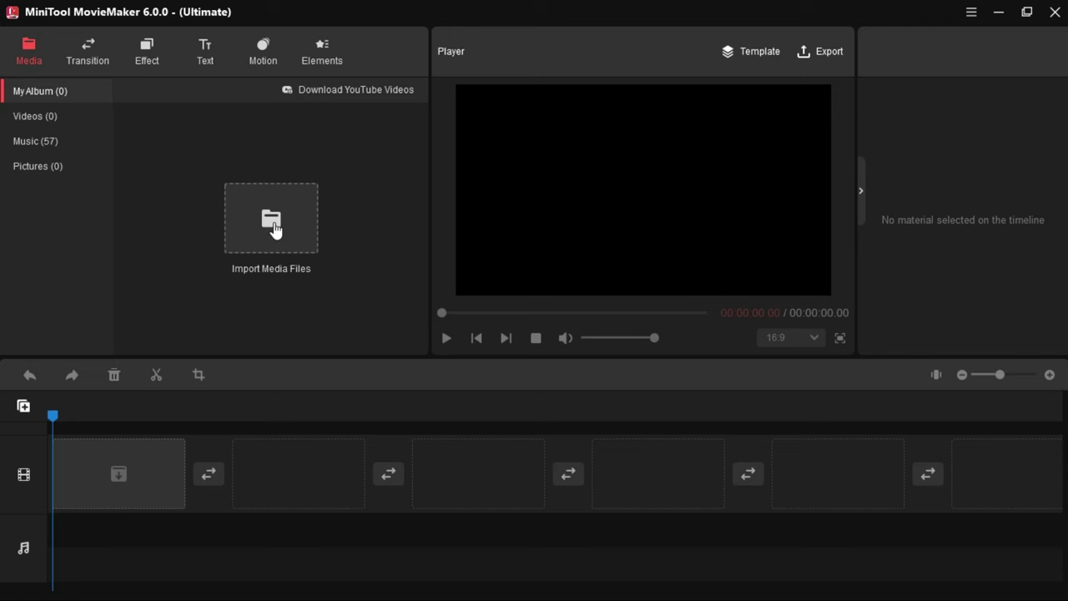
left_click(278, 234)
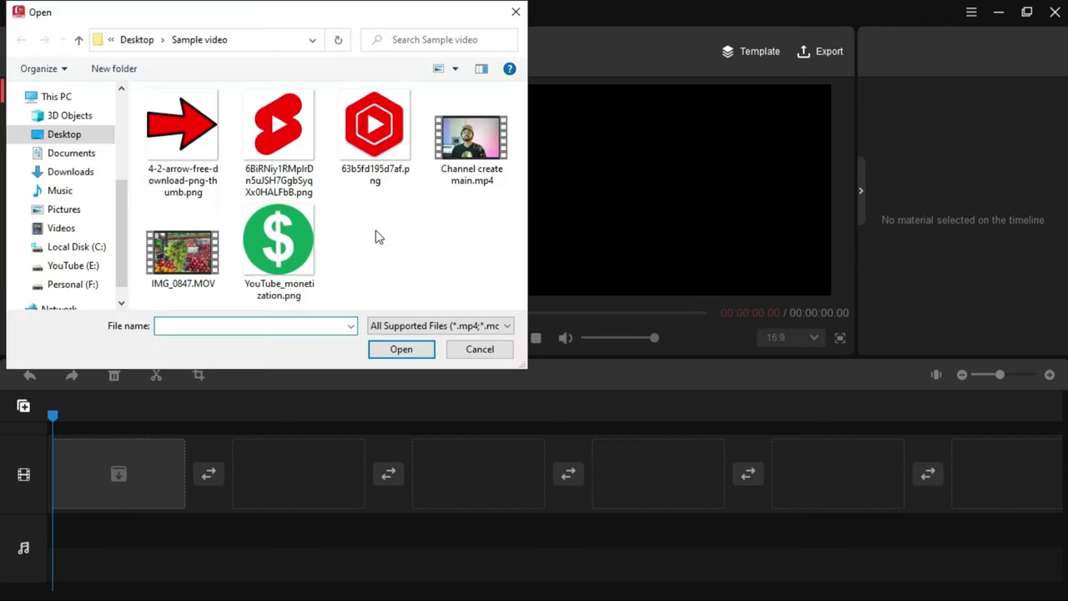
left_click_drag(492, 288, 208, 209)
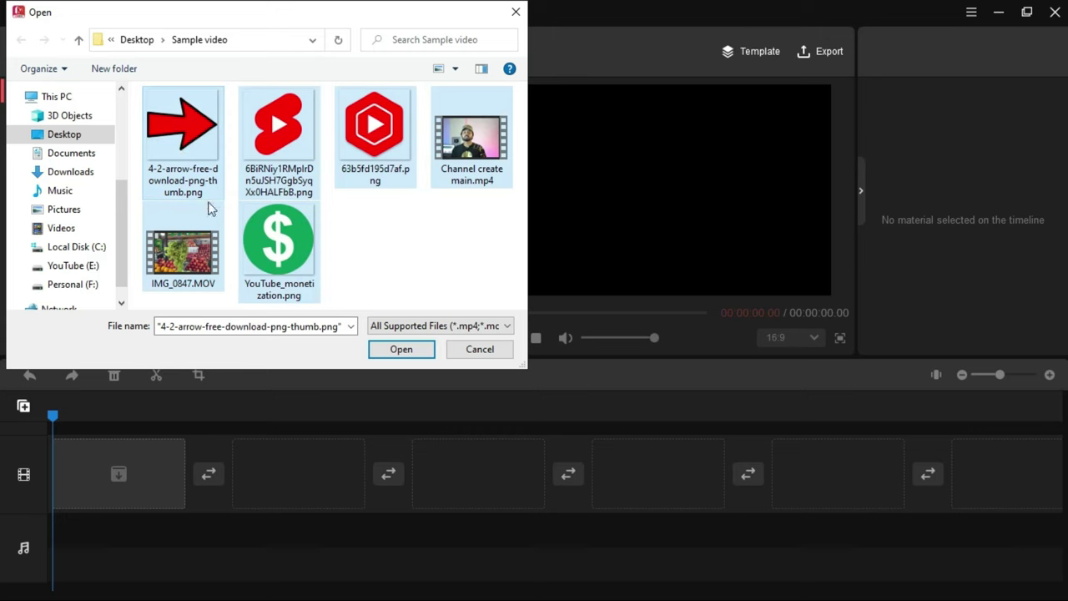
left_click(417, 351)
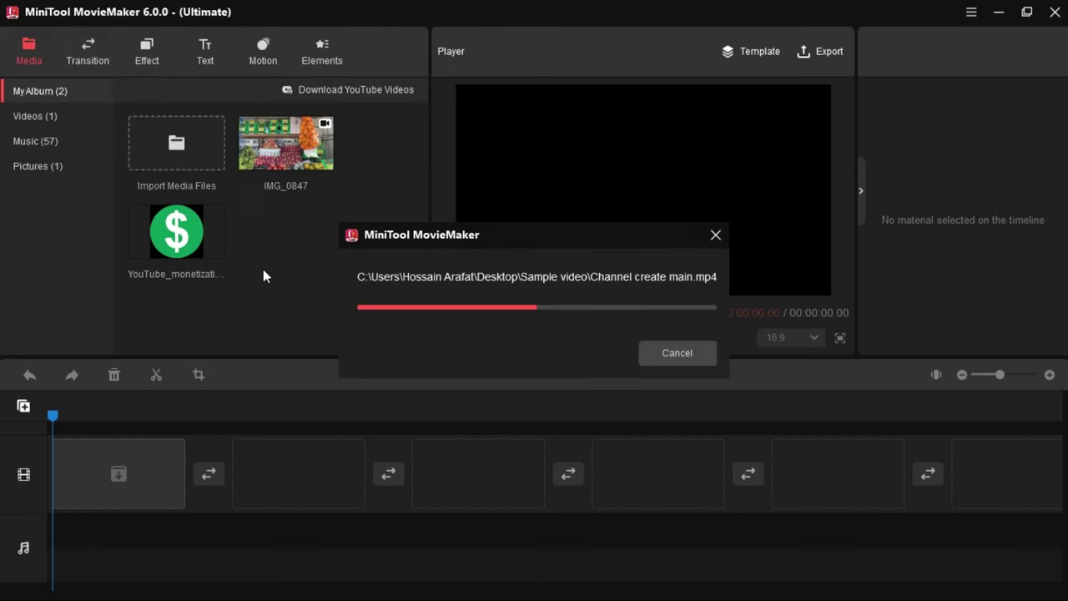
scroll(396, 250, "down", 3)
left_click(379, 267)
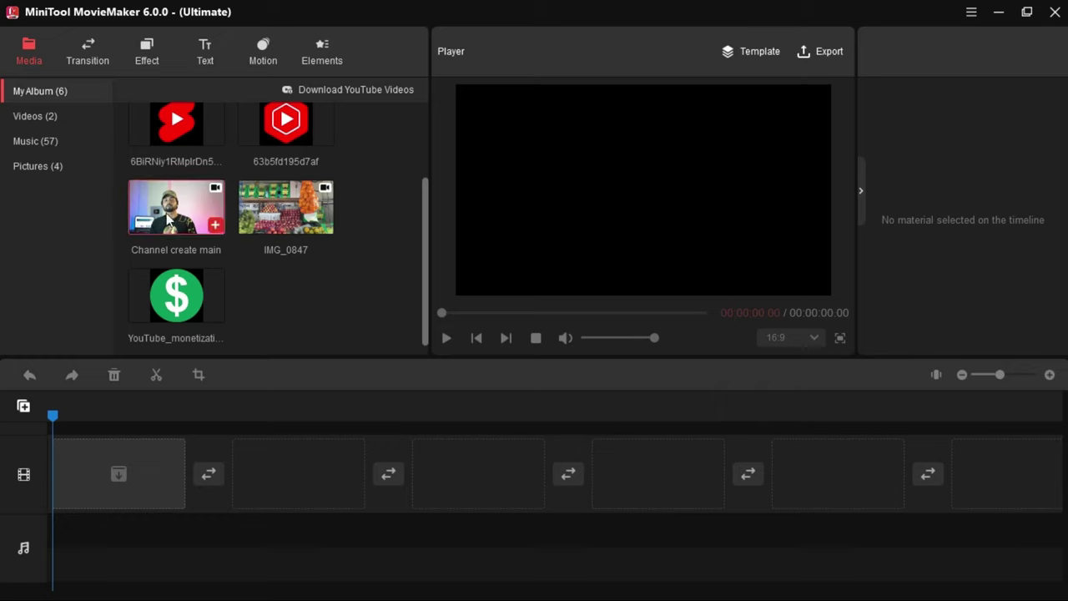
Step: Place the Channel create main clip on the video track and split it at about 00:00:09.05
left_click_drag(165, 216, 96, 482)
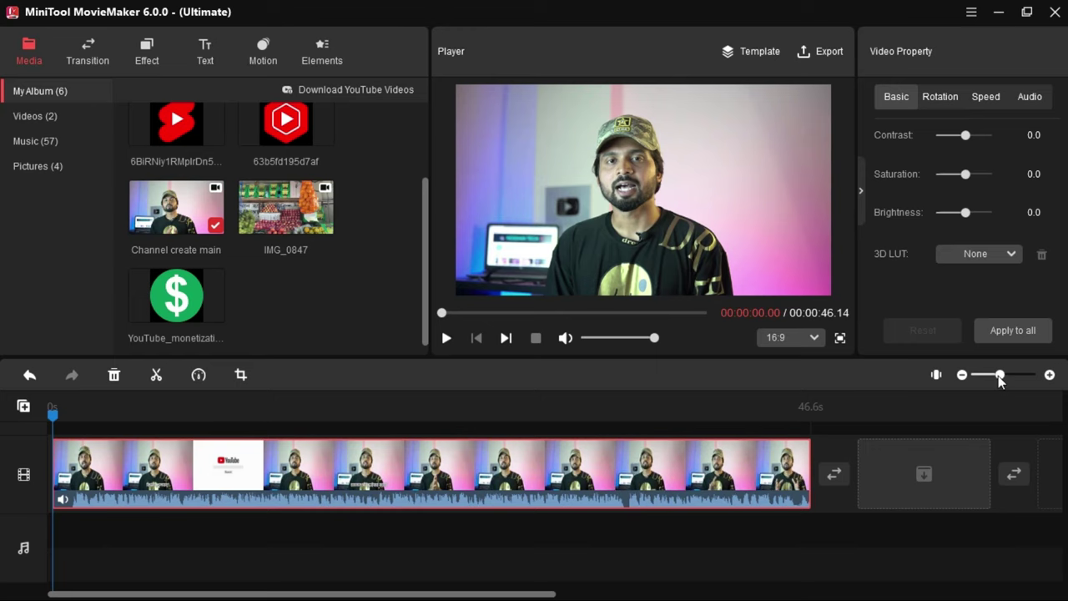
mouse_move(999, 375)
left_mouse_down()
mouse_move(982, 384)
mouse_move(1017, 382)
mouse_move(999, 386)
left_mouse_up()
left_click_drag(53, 427, 192, 440)
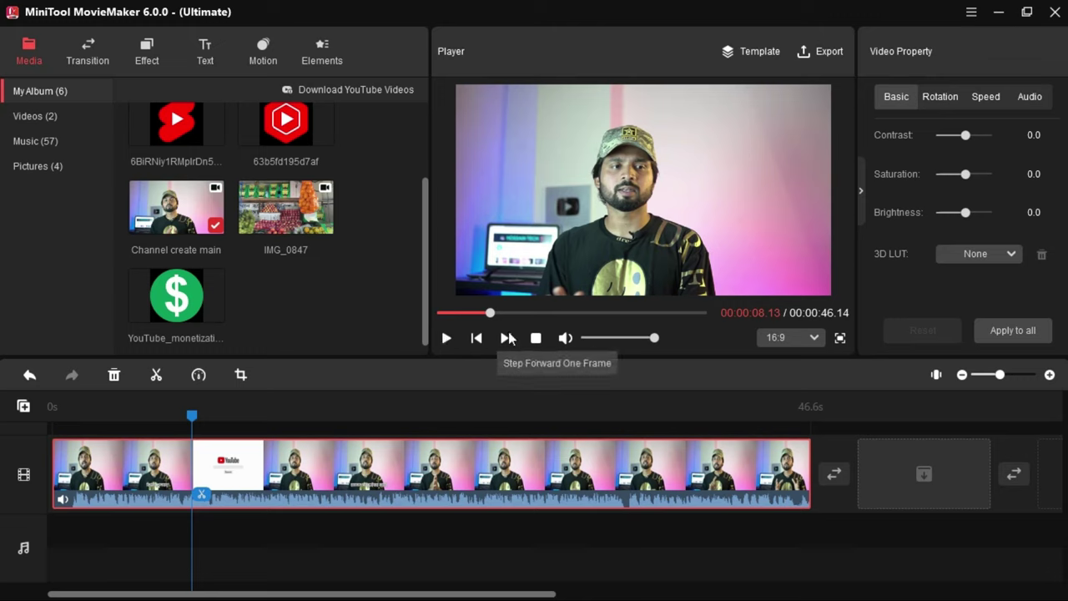
left_click(651, 341)
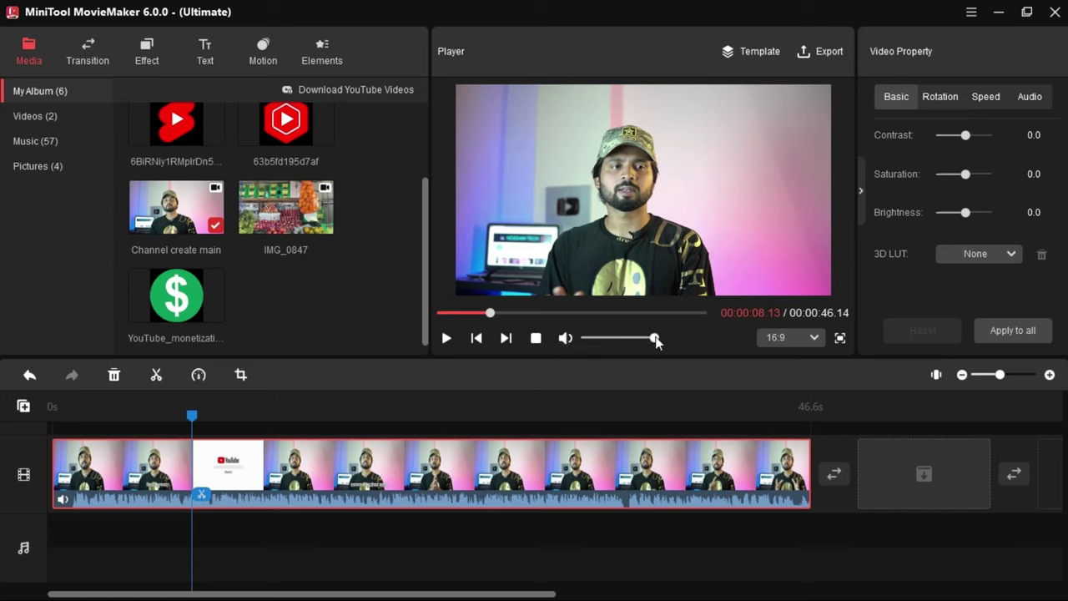
left_click(448, 338)
left_click(448, 340)
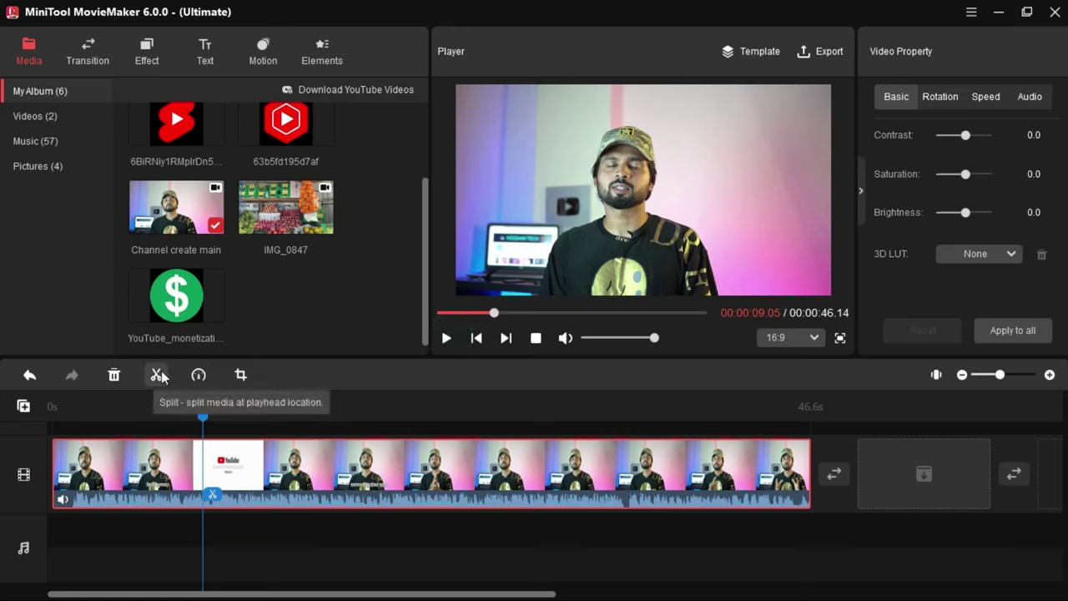
left_click(213, 495)
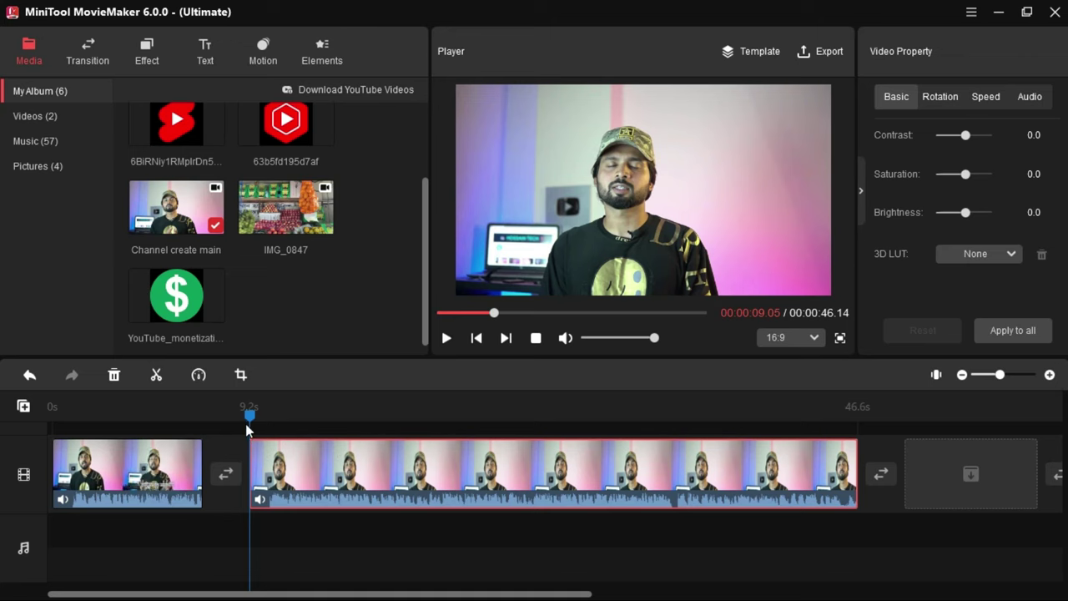
Step: Split the second clip at about 00:00:14.24 and delete the short middle segment between the two cuts
left_click_drag(248, 415, 343, 415)
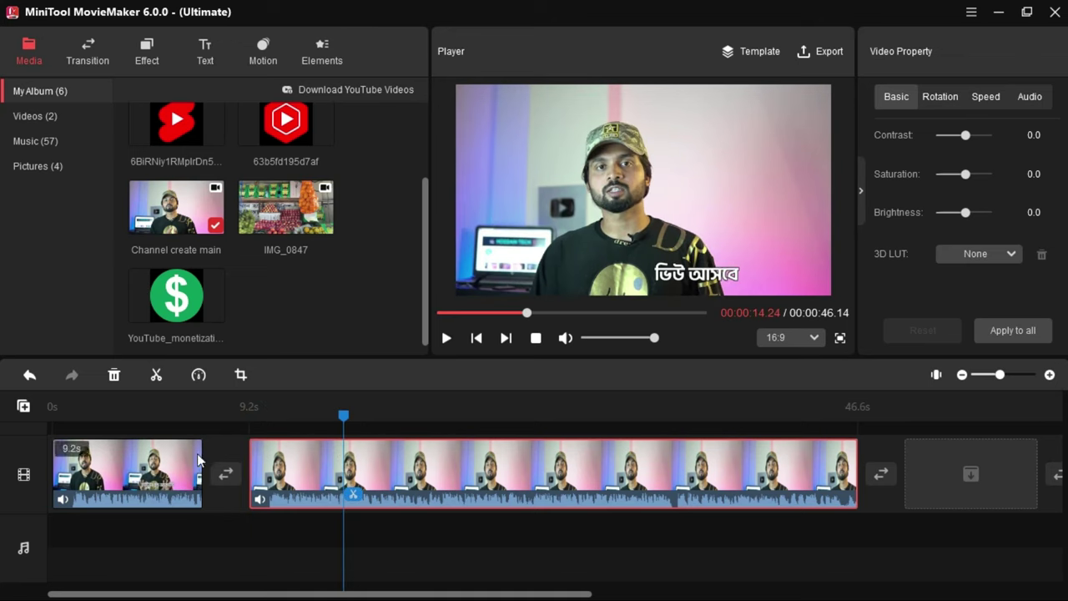
left_click(353, 494)
left_click(296, 457)
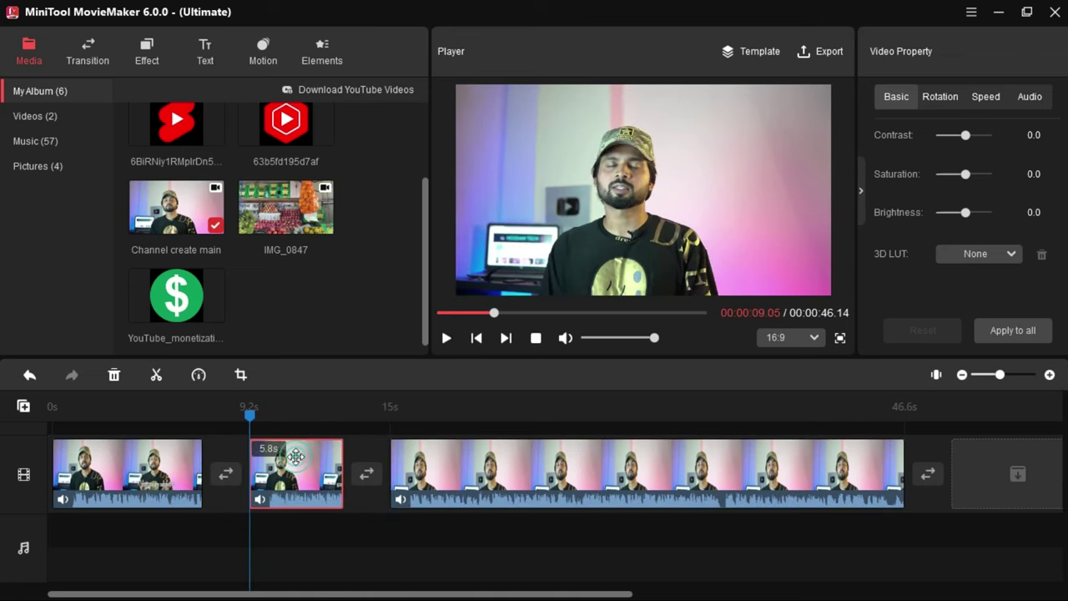
left_click(115, 376)
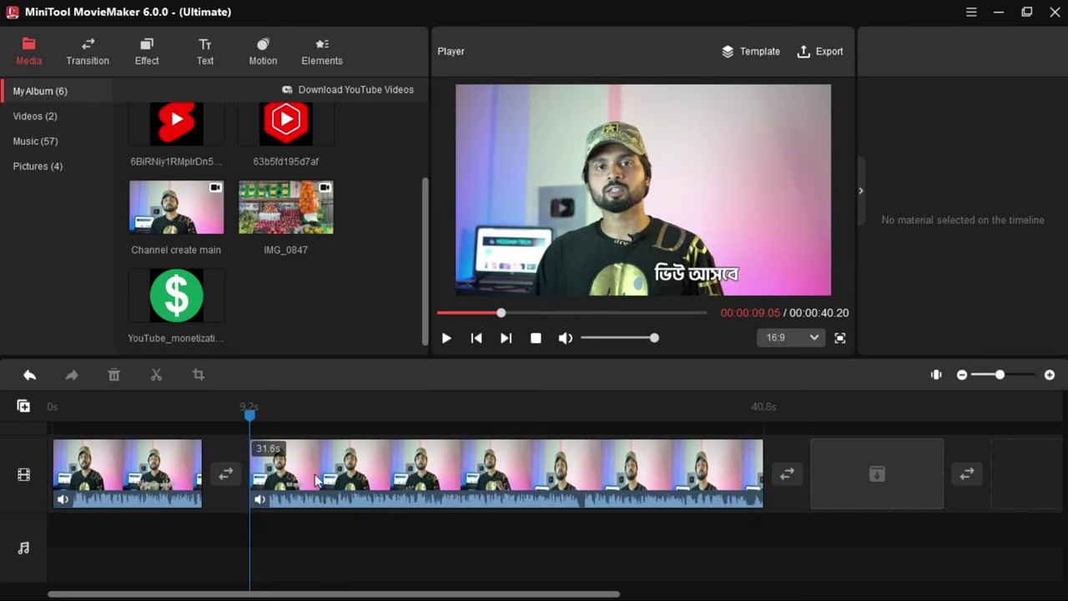
left_click_drag(248, 425, 382, 394)
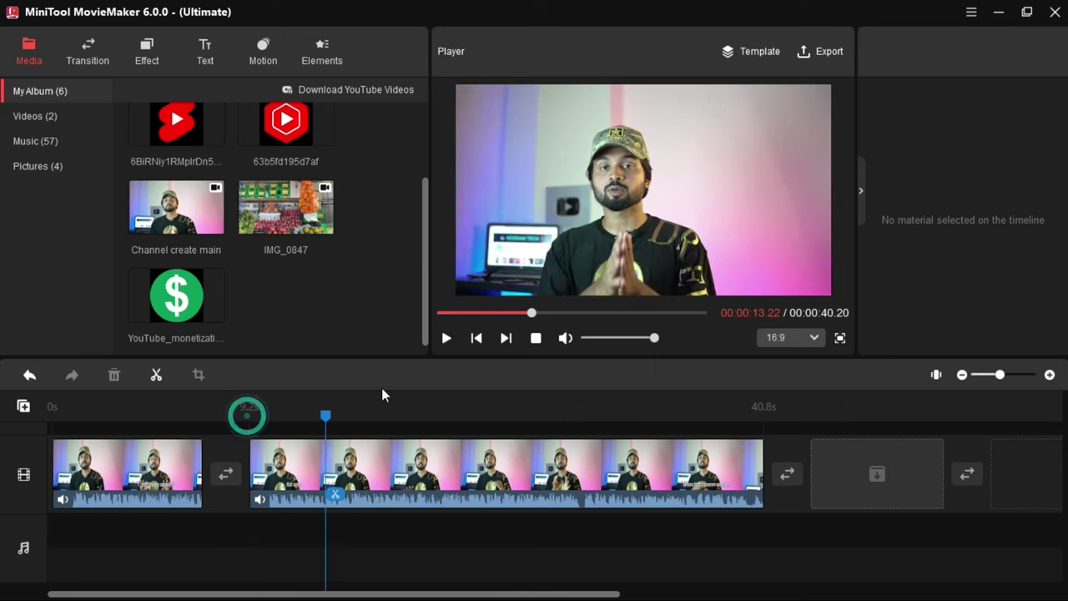
Step: Crop the second clip at a 16:9 ratio, trimming a narrow margin from all sides of the frame around the speaker
left_click(253, 453)
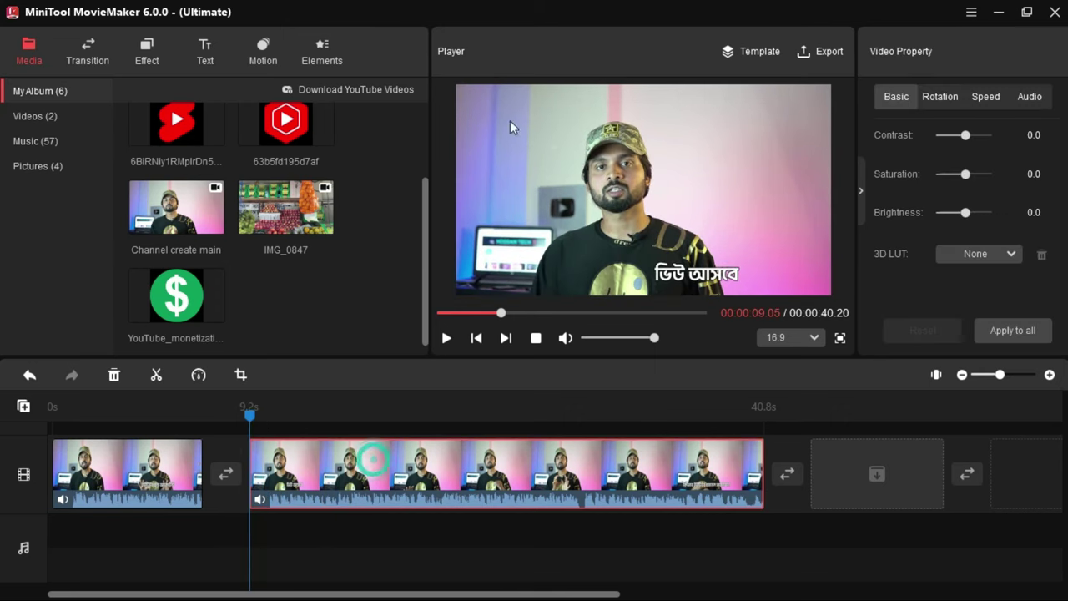
left_click(240, 375)
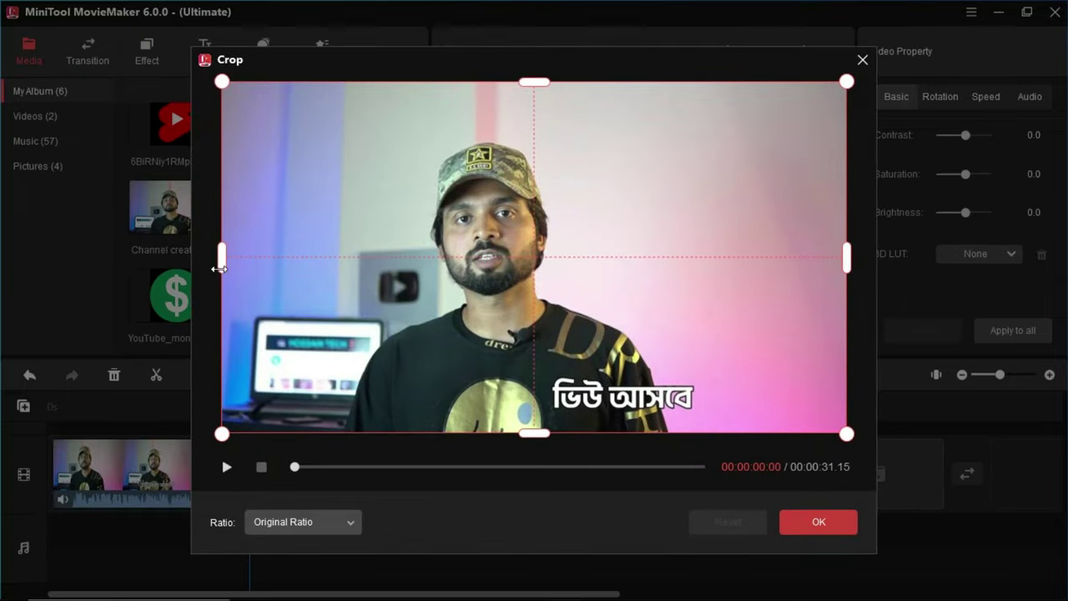
left_click_drag(221, 265, 294, 273)
left_click(290, 524)
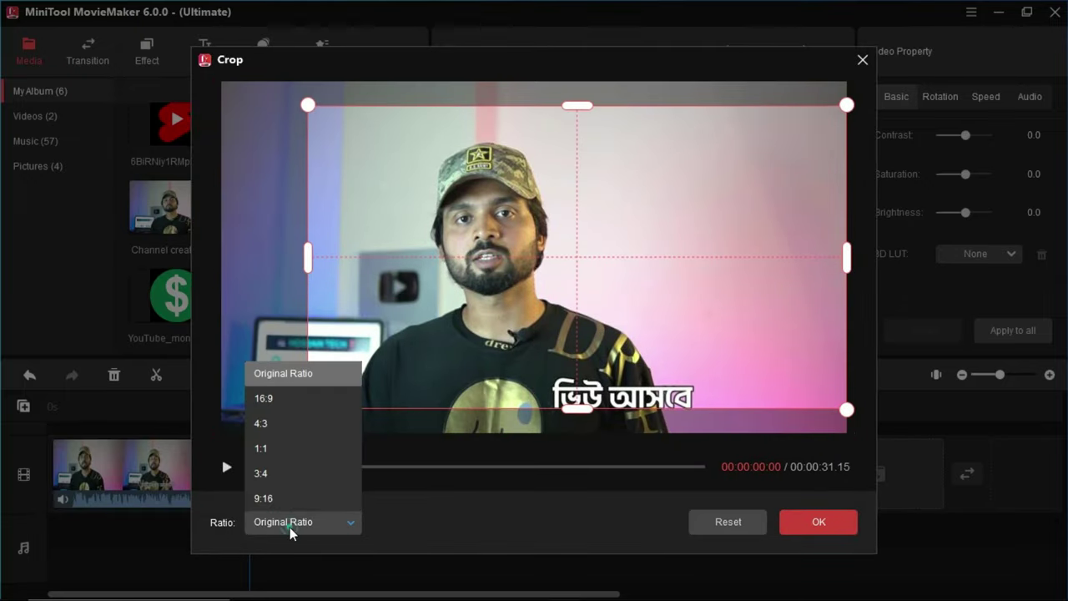
left_click(314, 397)
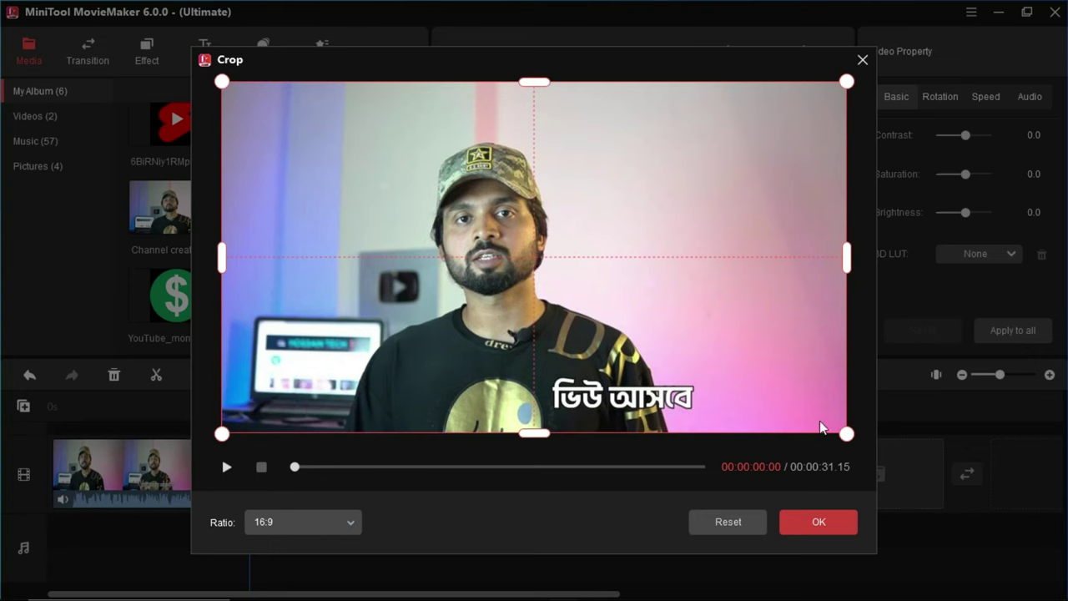
left_click_drag(845, 433, 763, 387)
left_click_drag(517, 267, 556, 292)
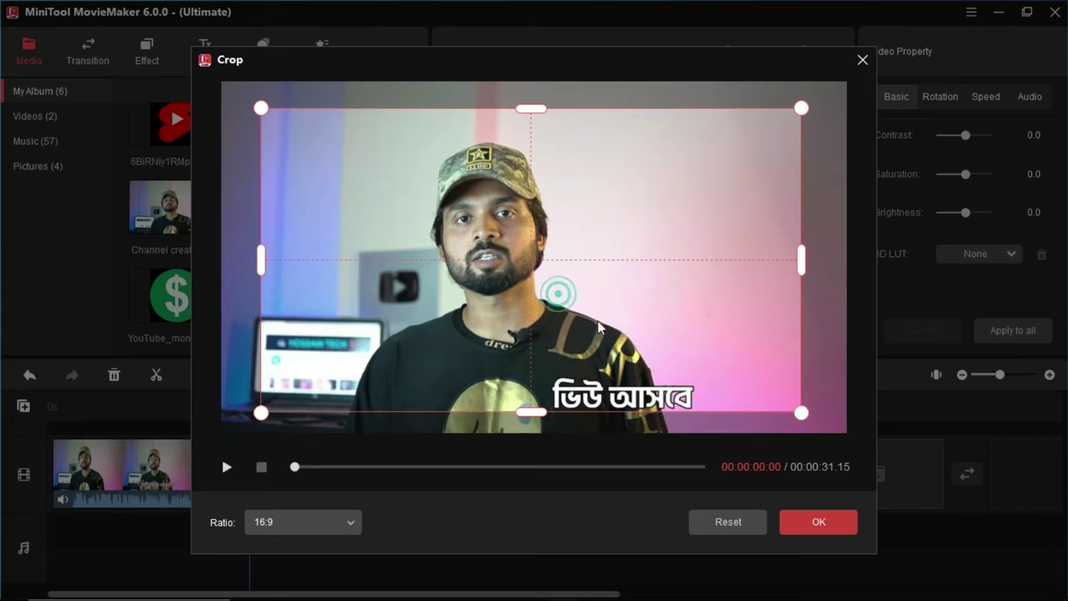
left_click(805, 525)
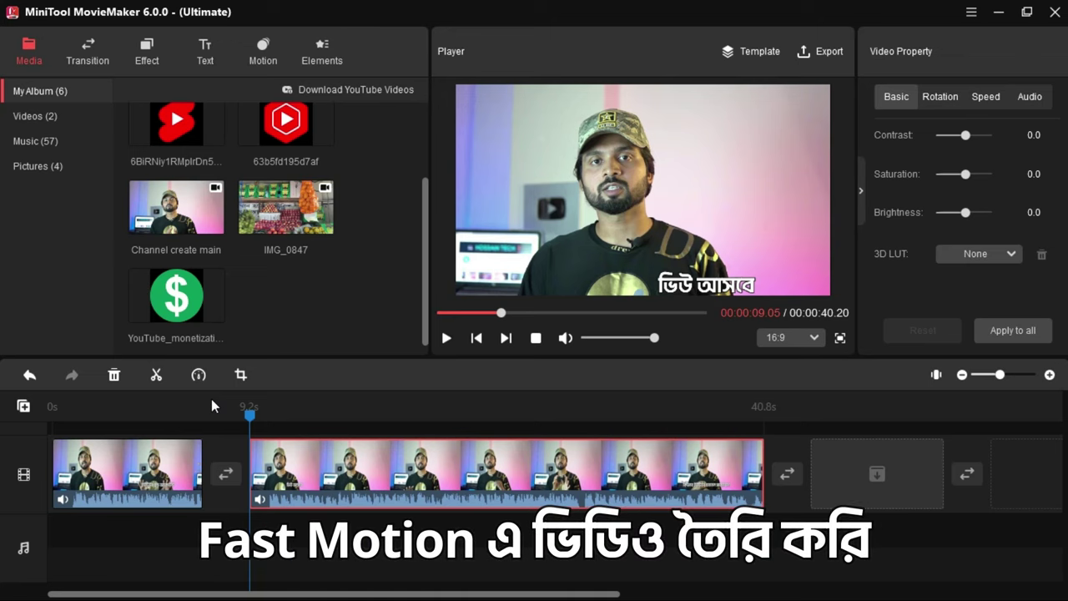
Step: Examine the fast, slow and reverse speed options and the speed properties of the second clip
left_click_drag(249, 415, 505, 417)
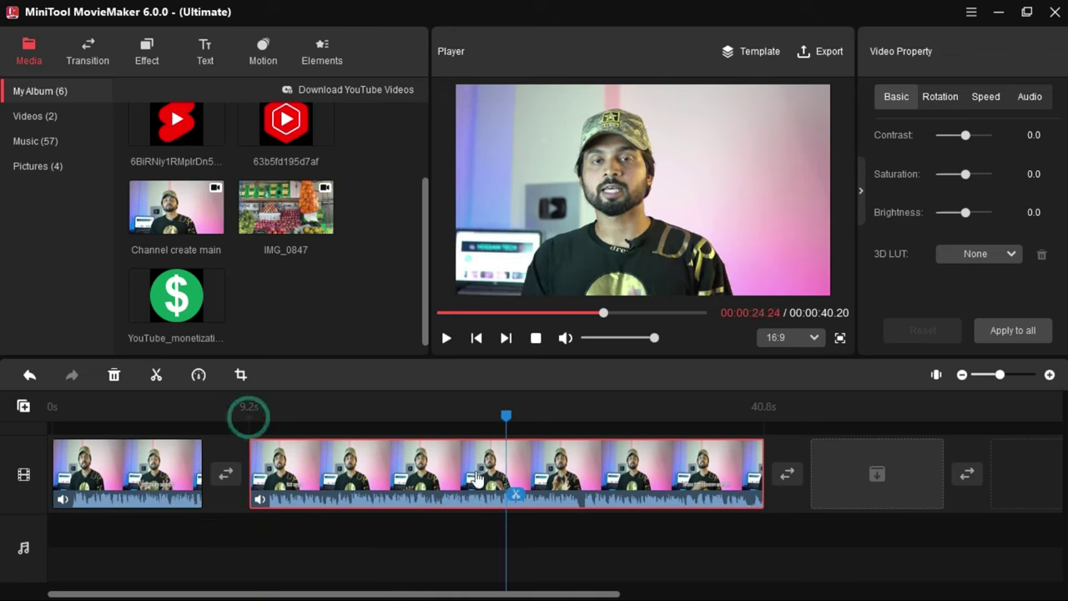
left_click(324, 471)
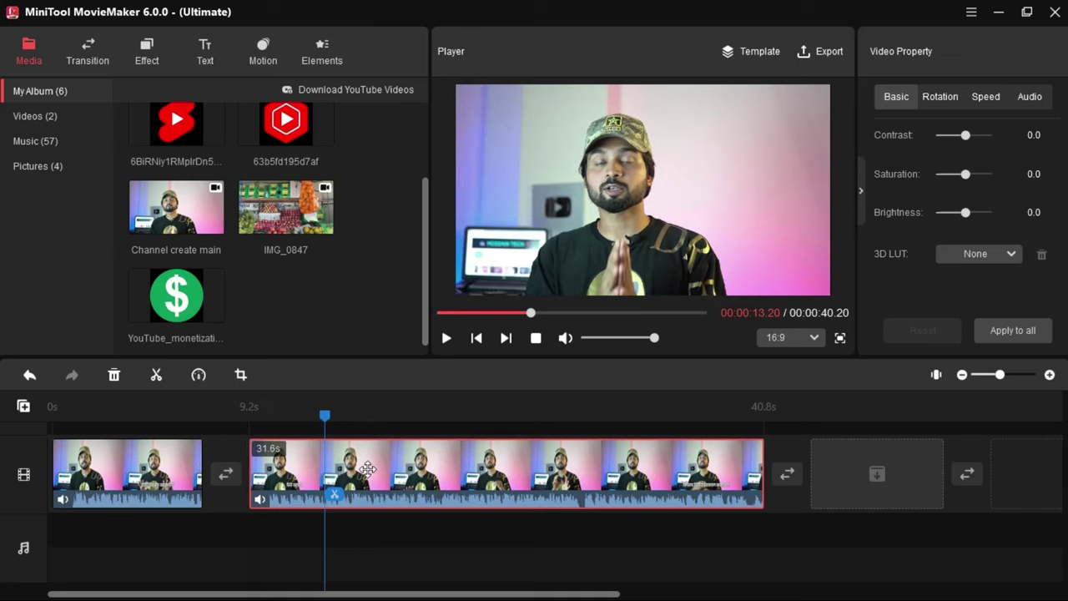
left_click(344, 464)
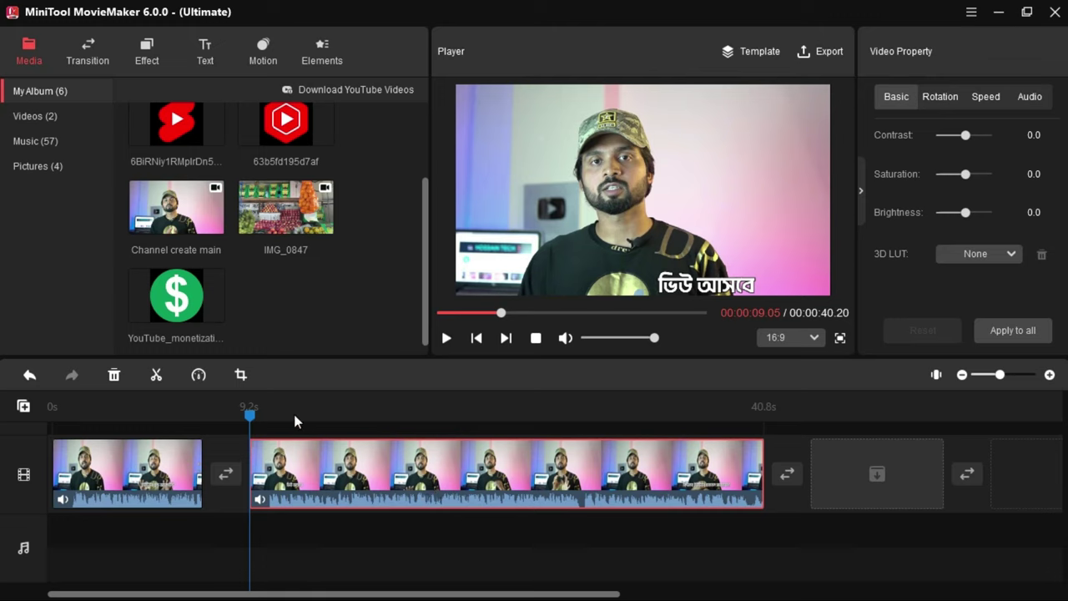
left_click(198, 377)
mouse_move(241, 434)
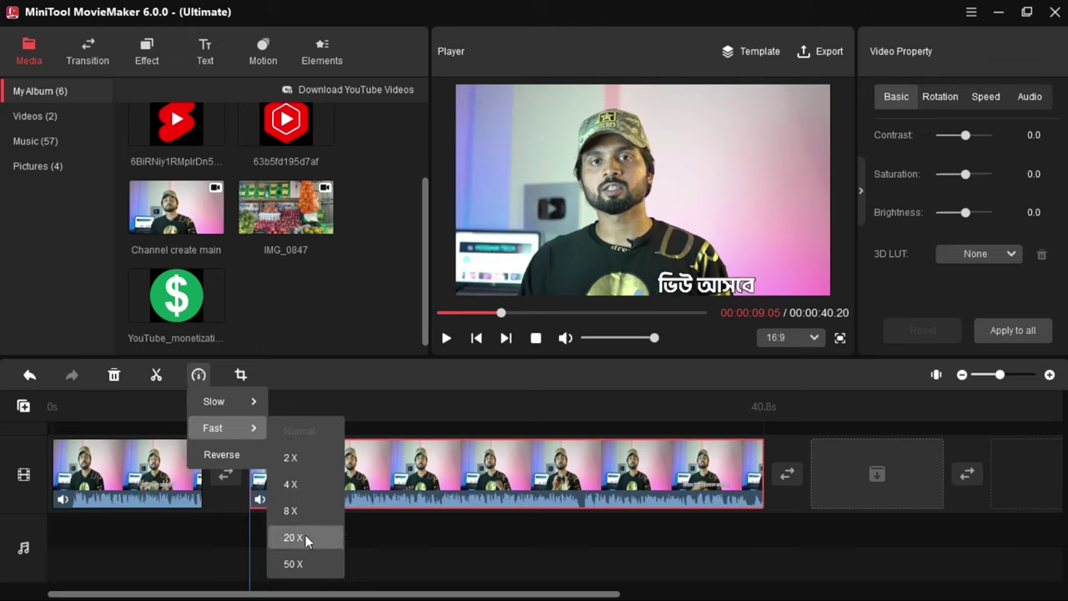
mouse_move(233, 401)
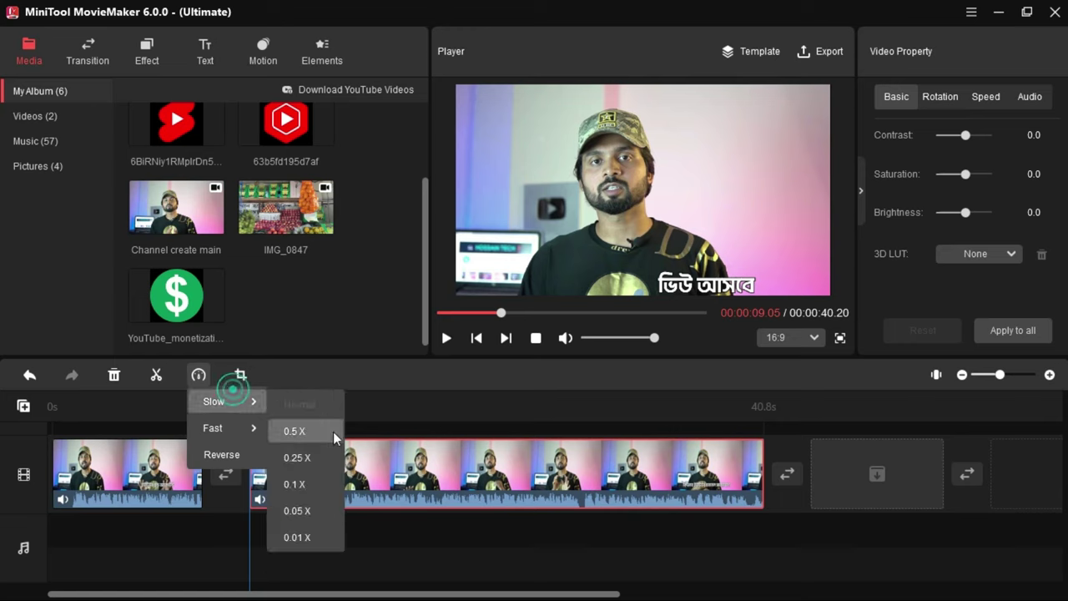
left_click(290, 375)
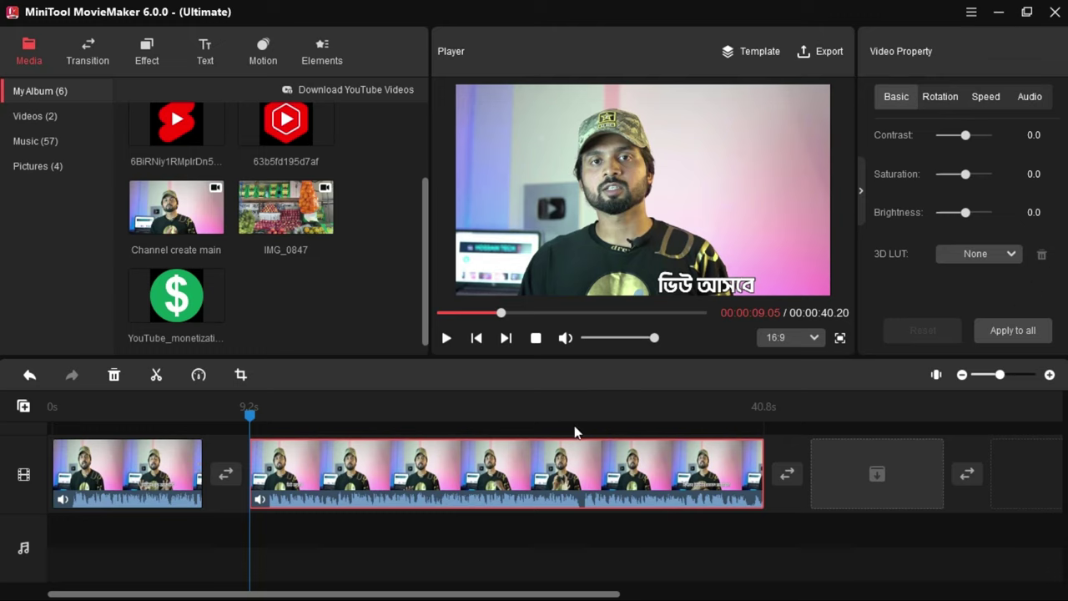
left_click(987, 98)
mouse_move(969, 138)
left_mouse_down()
mouse_move(980, 145)
mouse_move(964, 156)
left_mouse_up()
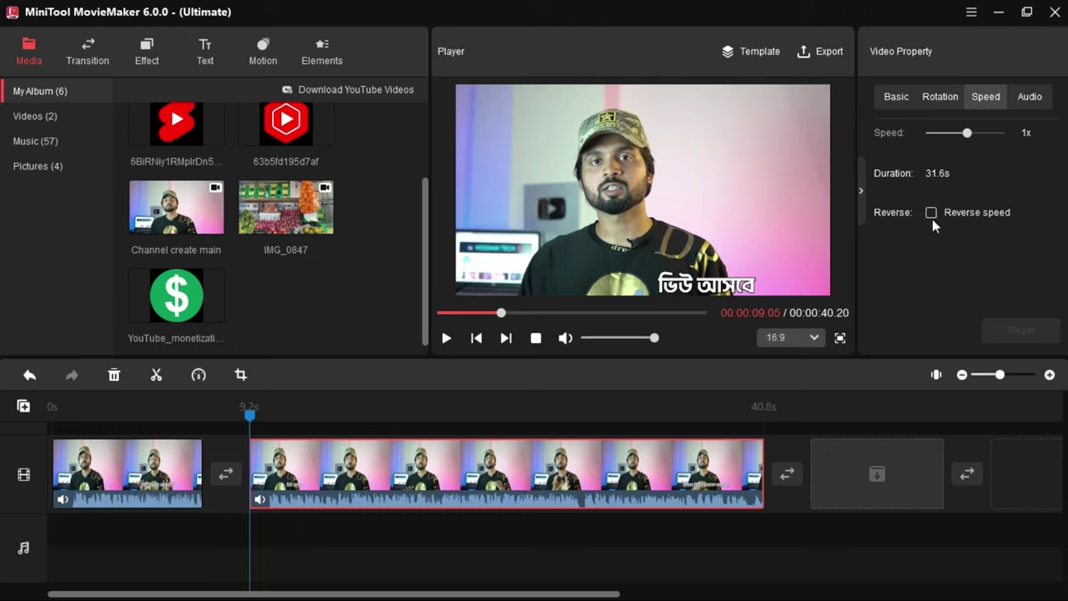
Step: Look through the available transitions and play back the cut between the first and second clips
left_click_drag(250, 414, 490, 455)
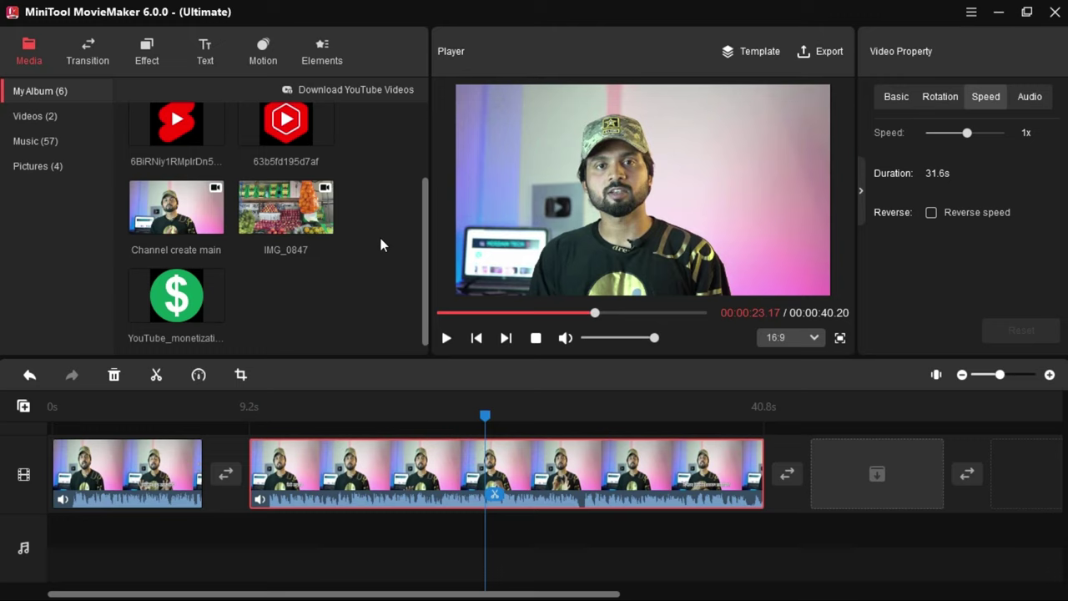
scroll(361, 281, "up", 3)
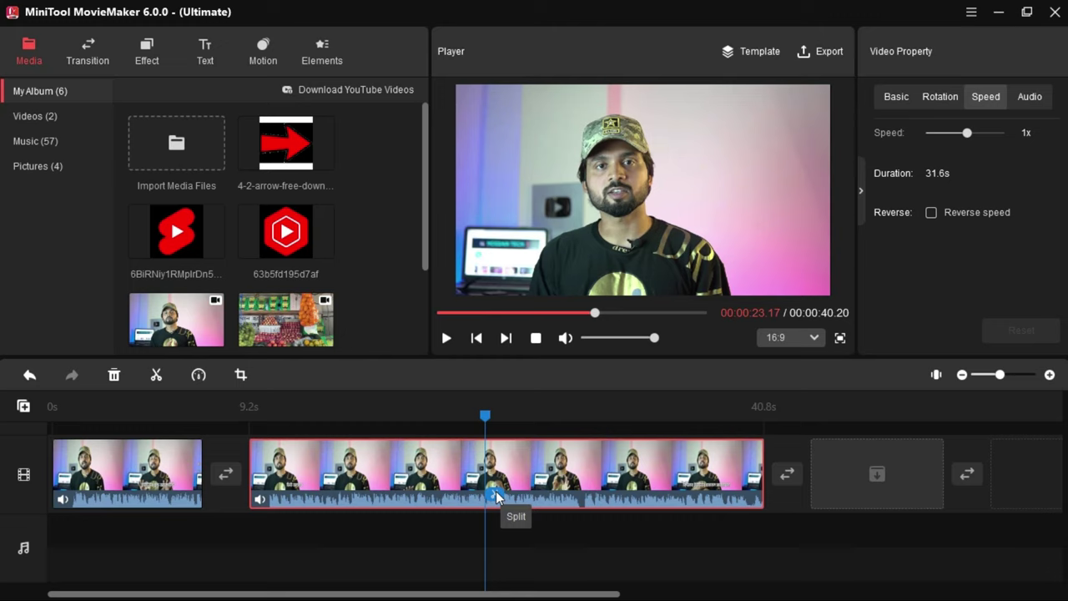
left_click(93, 52)
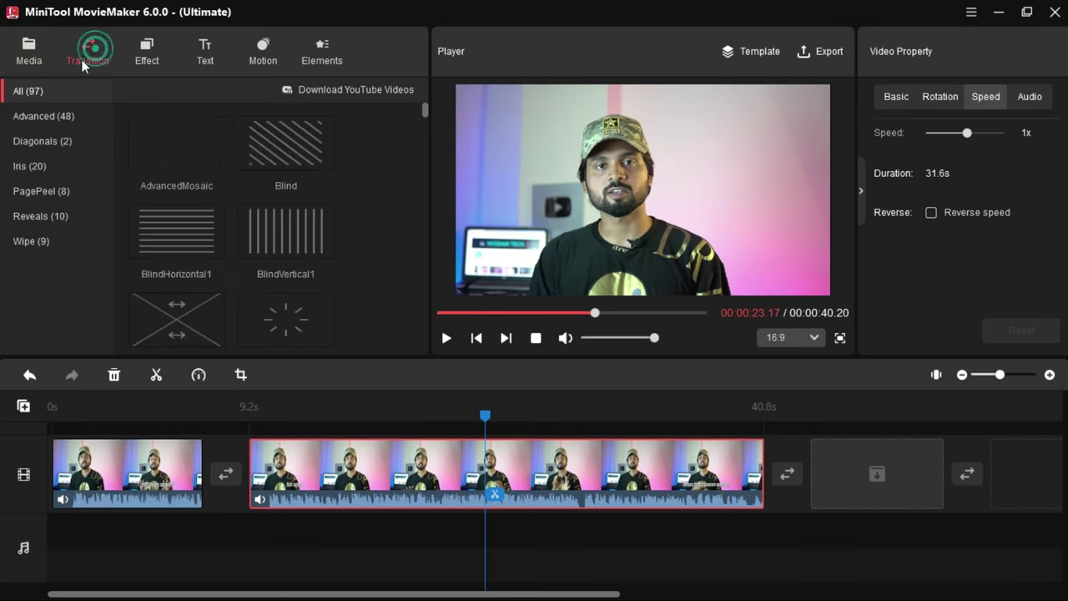
scroll(294, 278, "down", 2)
scroll(295, 277, "down", 3)
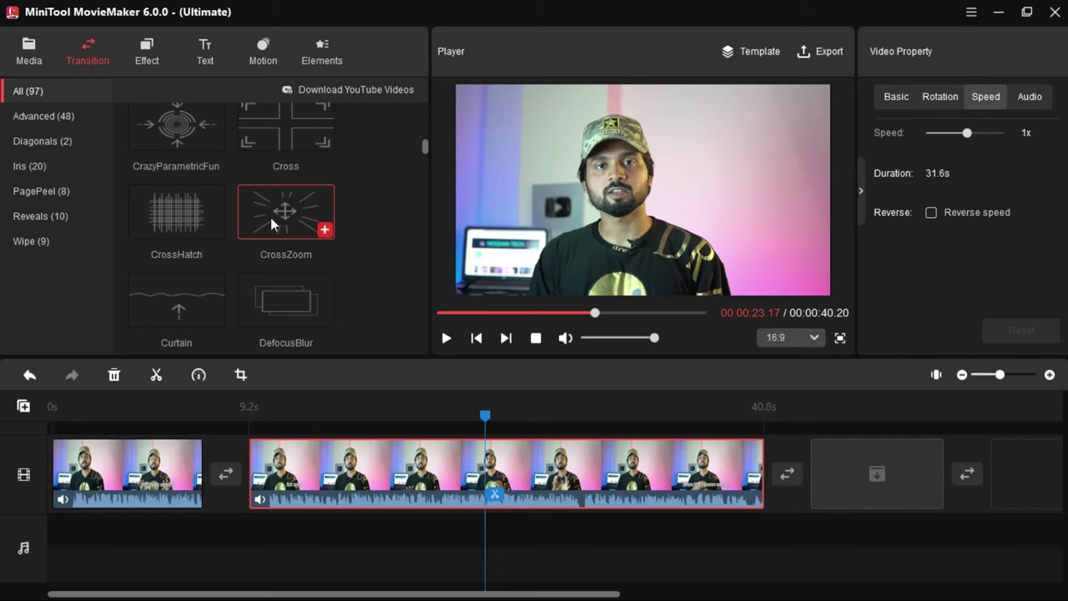
left_click_drag(483, 417, 183, 417)
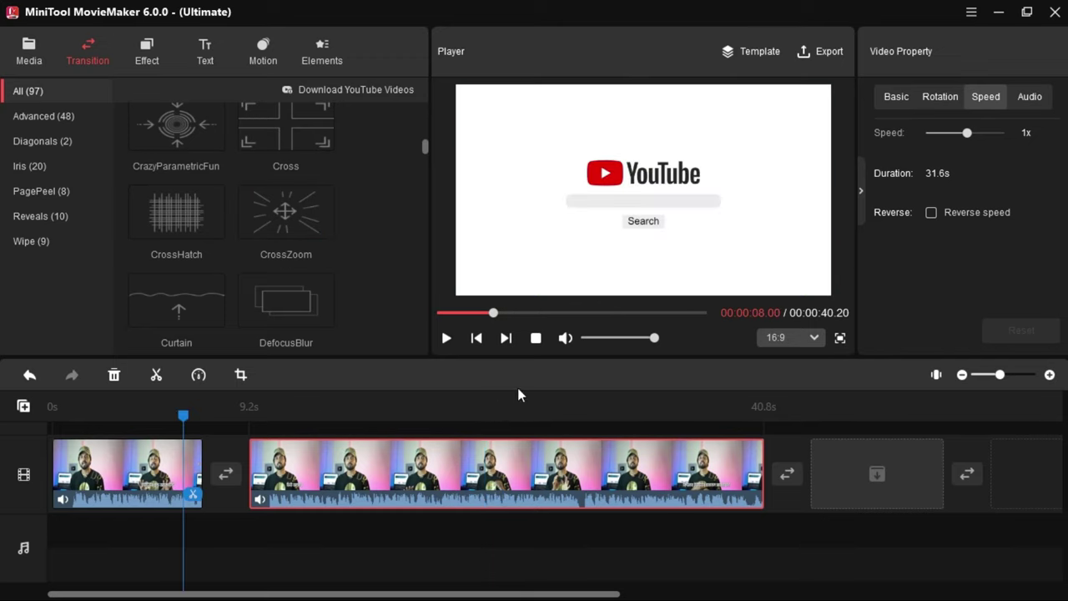
left_click(447, 338)
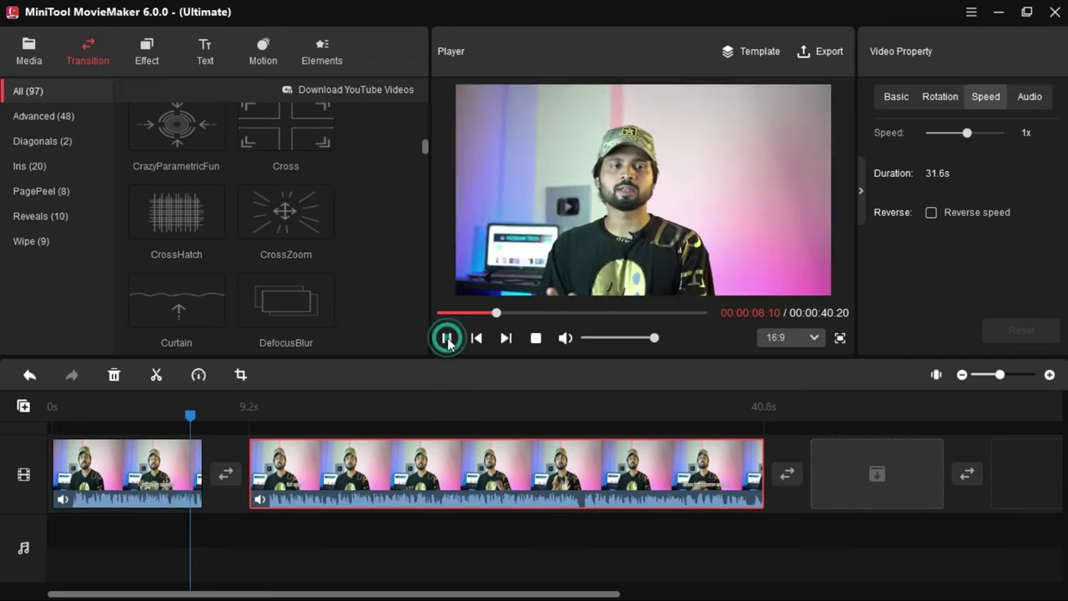
left_click(447, 337)
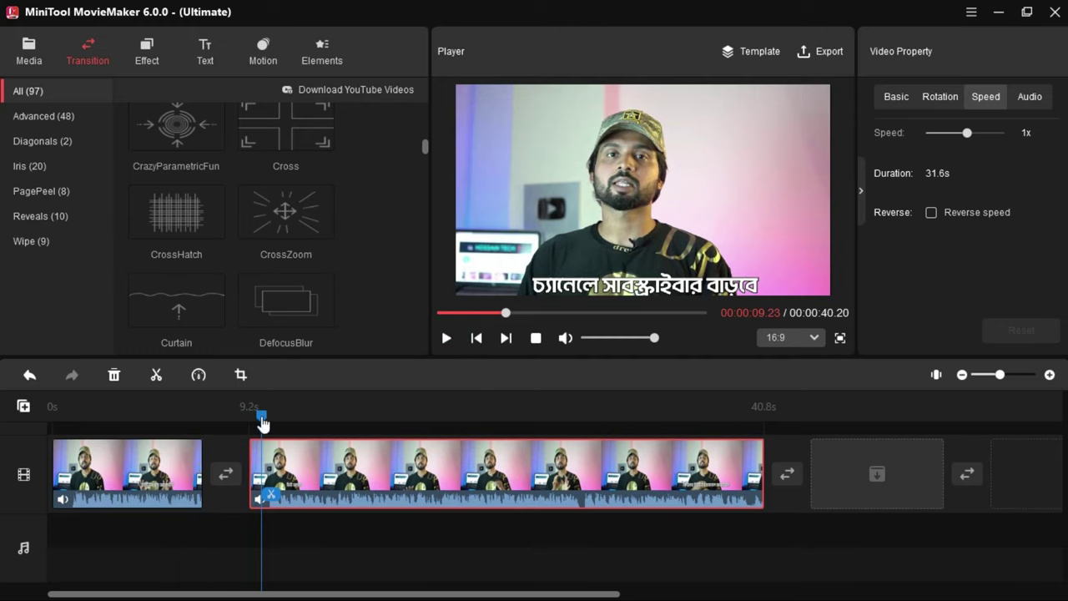
Step: Add the CrossZoom transition between the first and second clips and preview it from just before the cut
left_click_drag(262, 417, 192, 443)
scroll(263, 242, "up", 1)
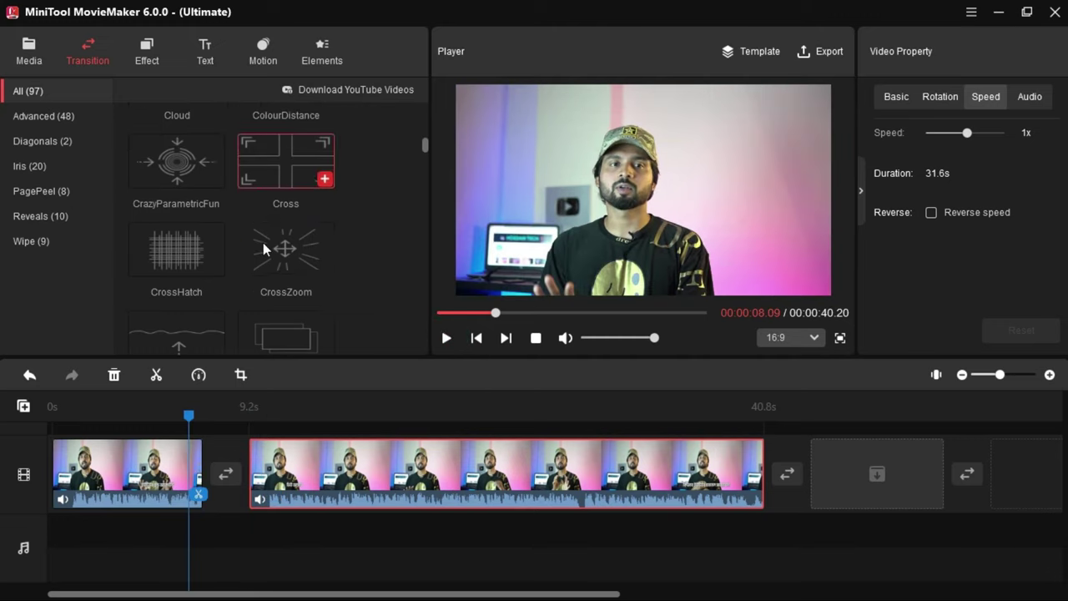
left_click_drag(260, 261, 220, 477)
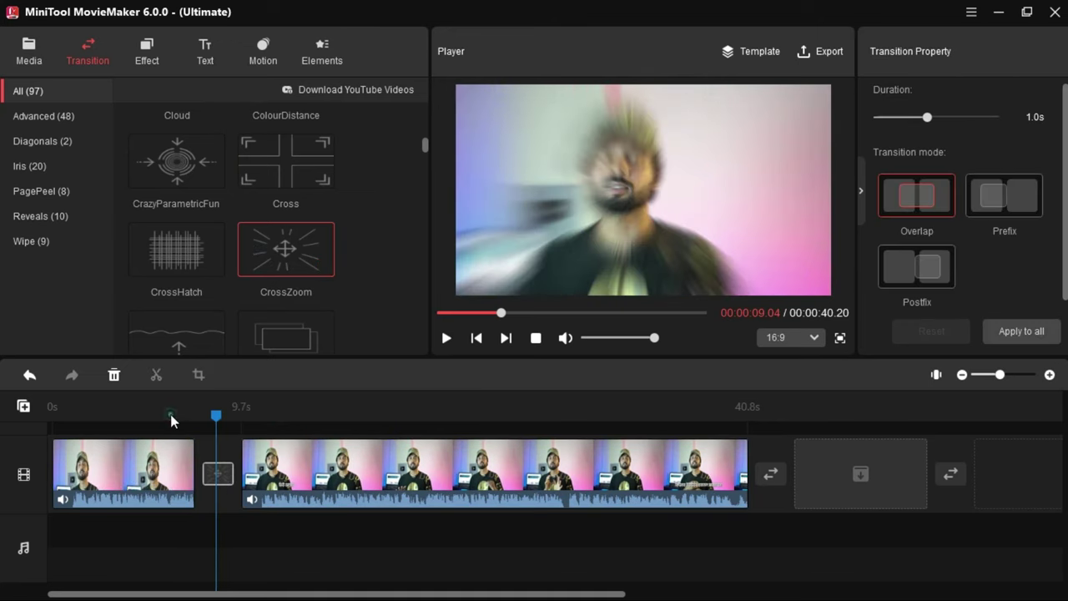
left_click_drag(217, 415, 182, 417)
key("space")
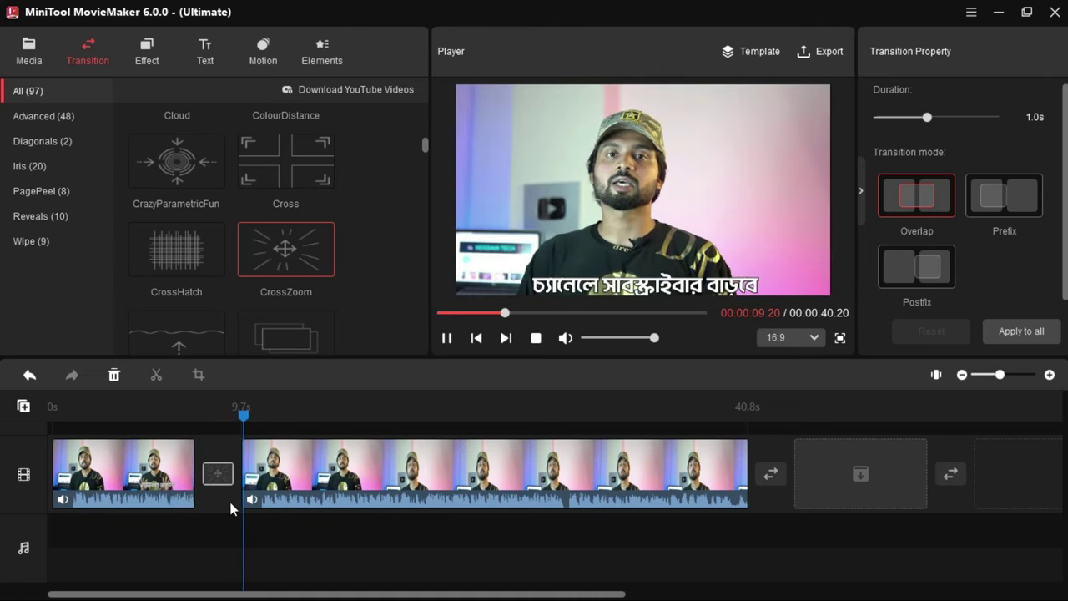
key("space")
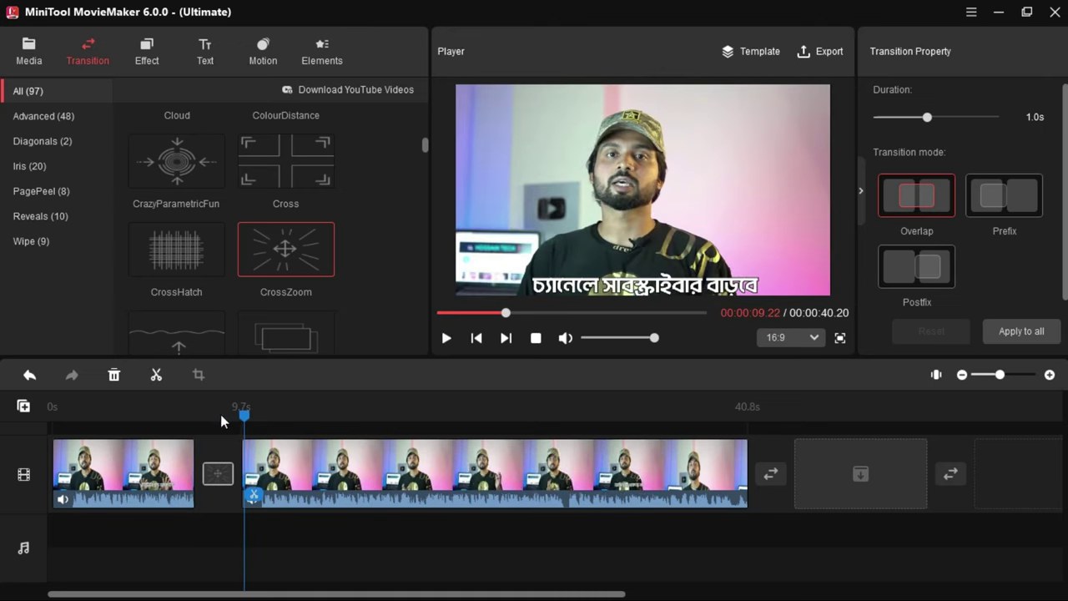
Step: Split the second clip at 00:00:17.16 to create another cut on the video track
scroll(331, 260, "down", 3)
scroll(328, 288, "down", 3)
scroll(328, 290, "up", 6)
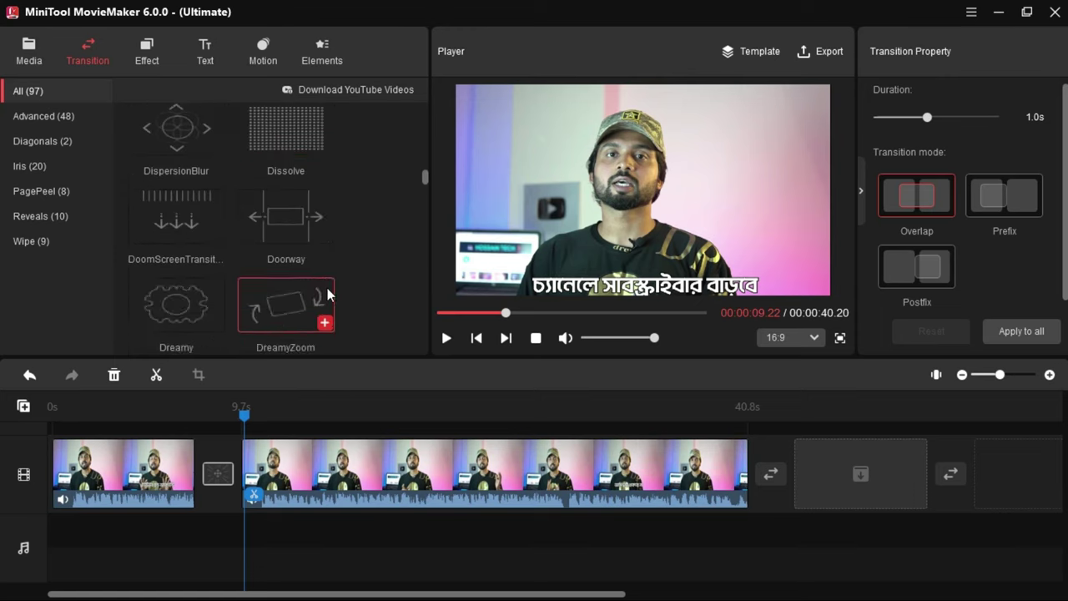
left_click_drag(239, 417, 369, 415)
left_click(372, 492)
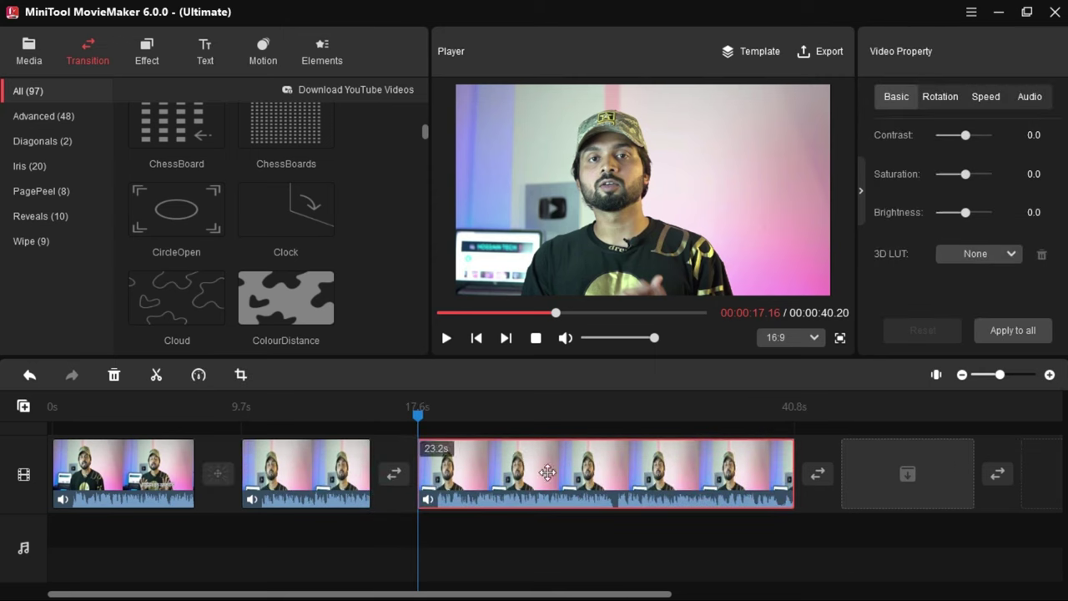
key("End")
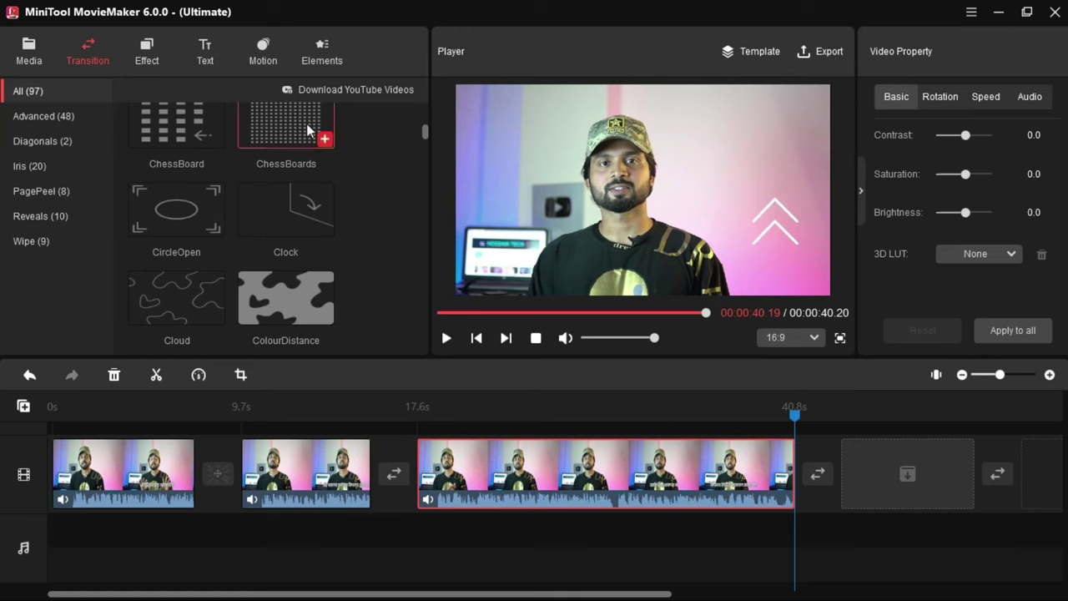
Step: Browse the video effects, then download and apply the Beautify effect to the third clip
left_click(150, 52)
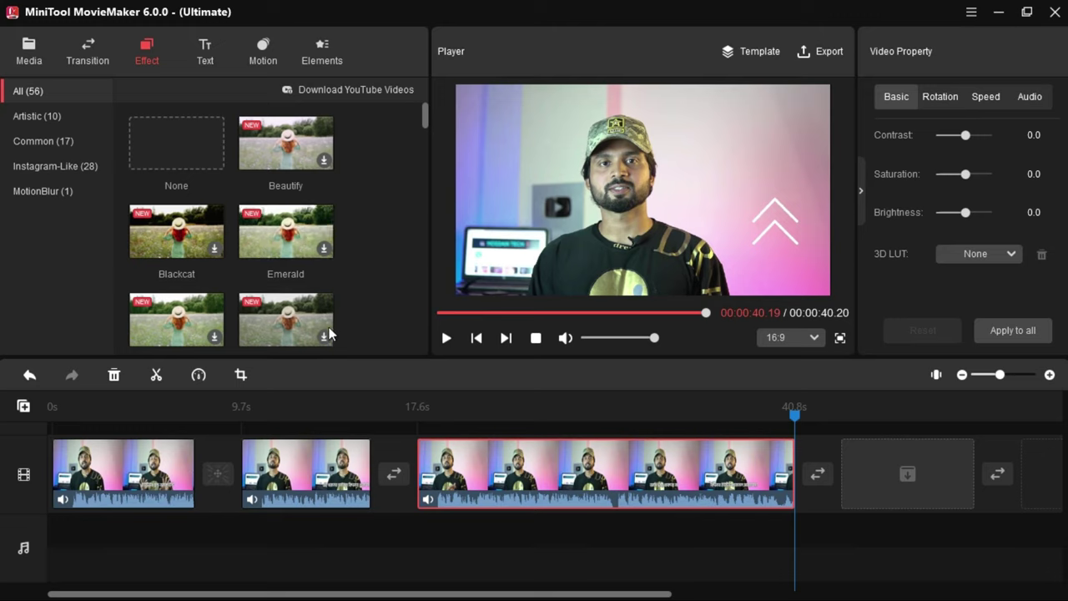
scroll(267, 298, "down", 2)
scroll(275, 311, "down", 1)
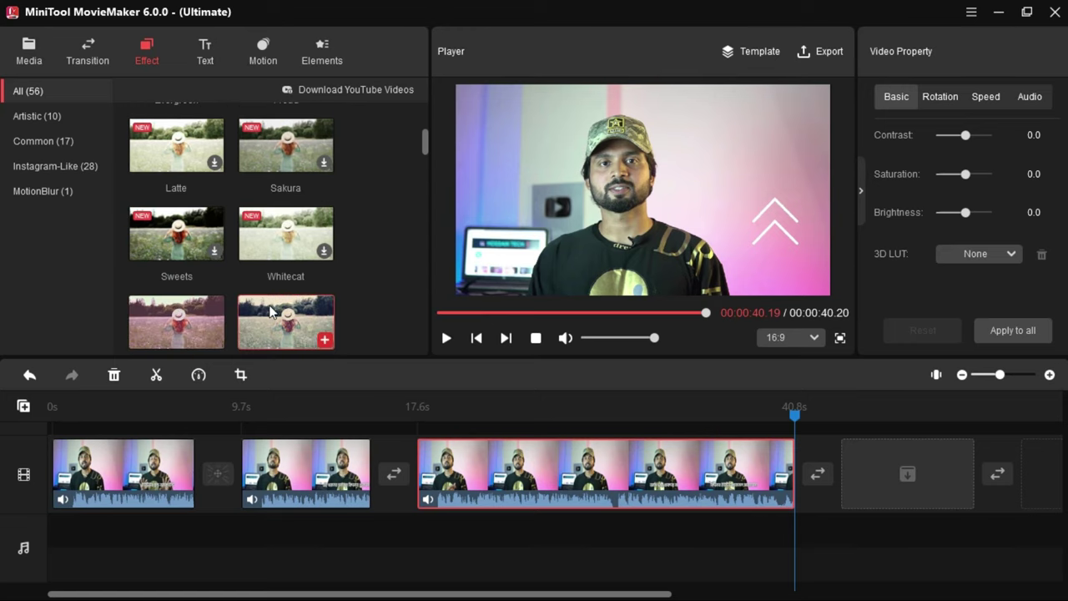
scroll(288, 317, "up", 3)
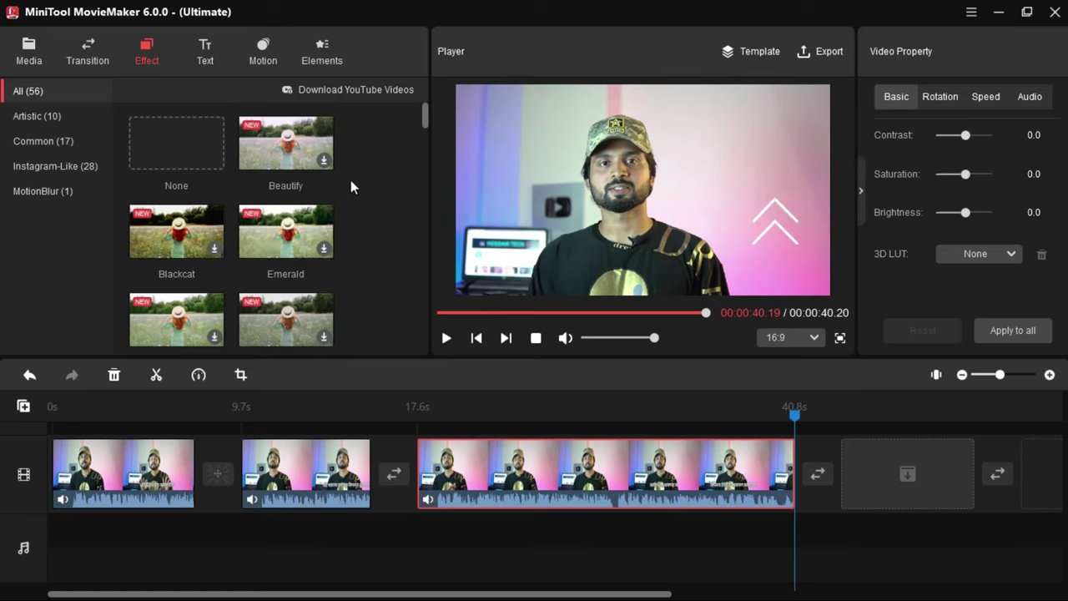
left_click(322, 161)
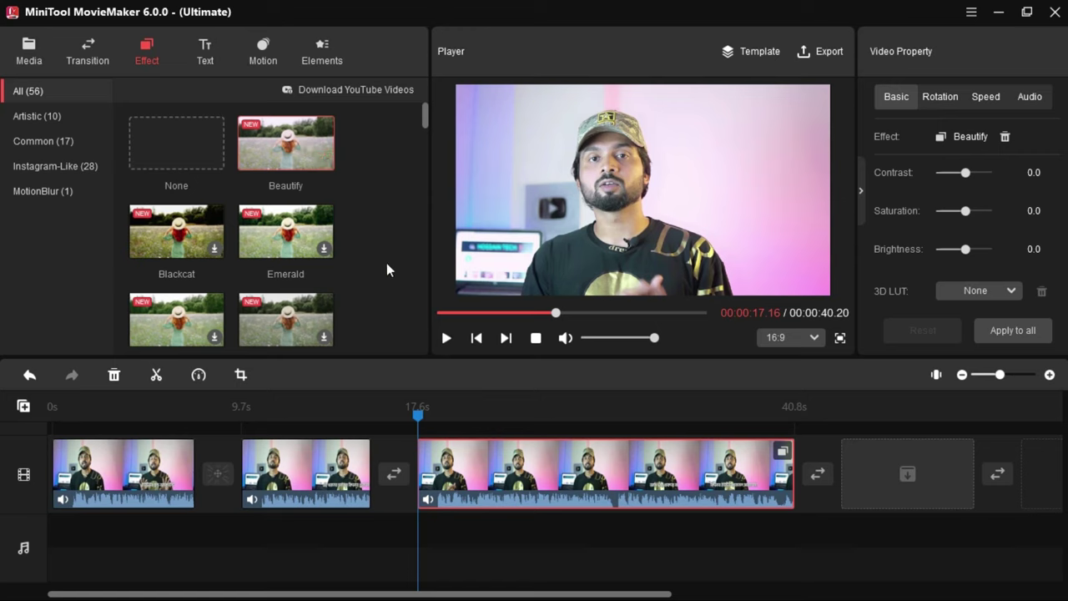
Step: Browse the text templates, then download Caption26 and add it above the start of the third clip at 00:00:17.16
left_click(206, 52)
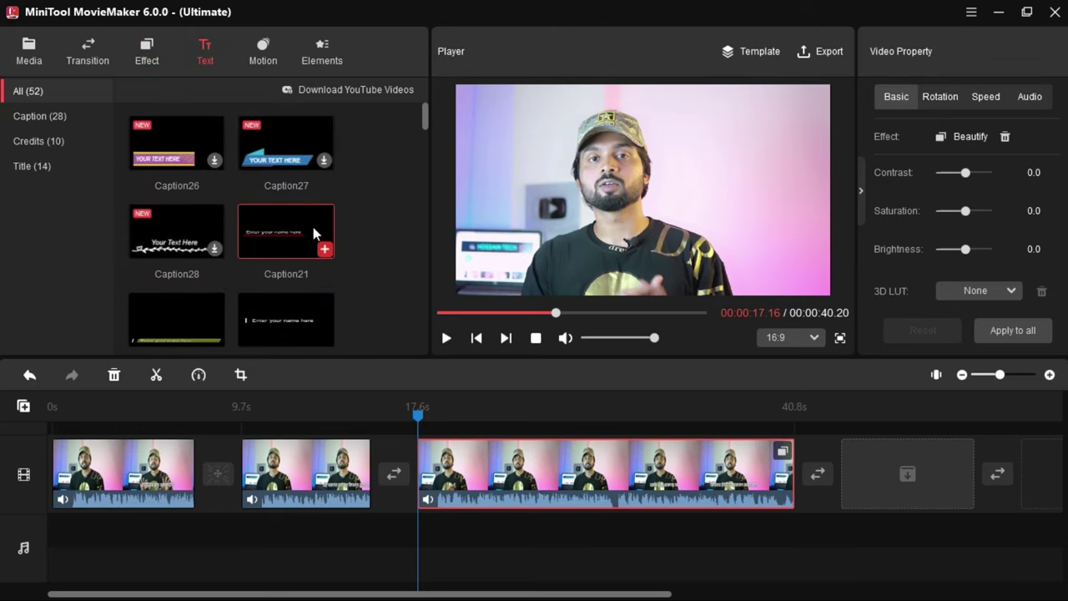
scroll(349, 250, "down", 5)
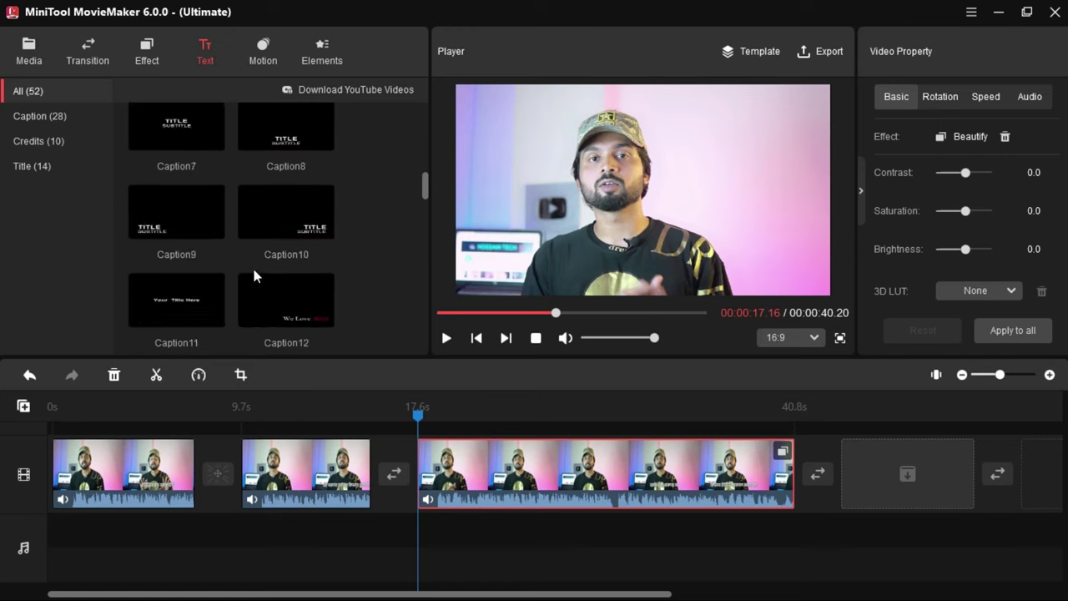
scroll(257, 272, "down", 2)
scroll(288, 264, "up", 2)
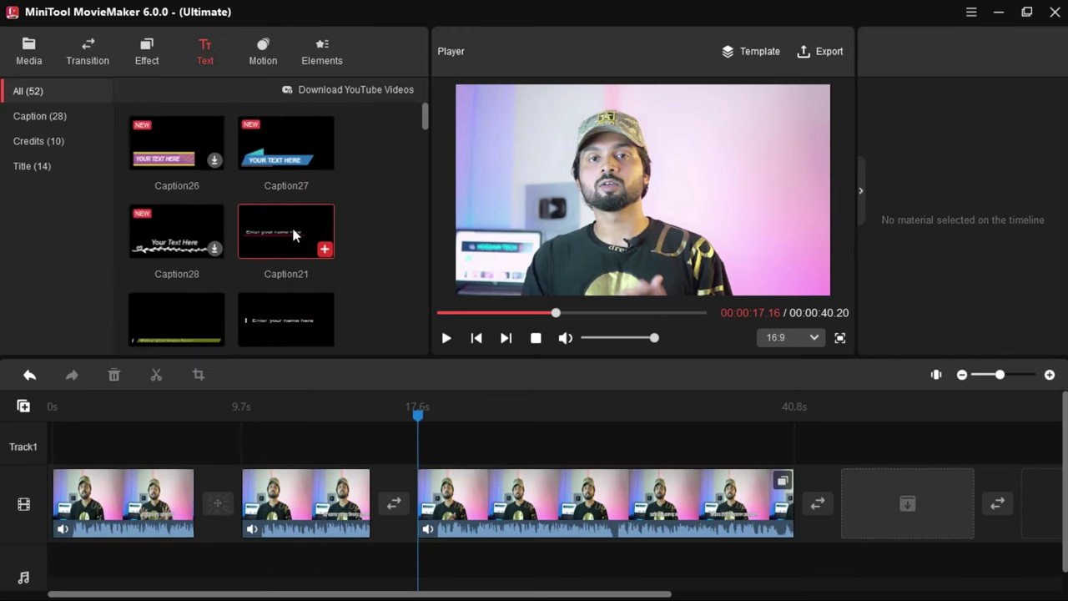
mouse_move(293, 236)
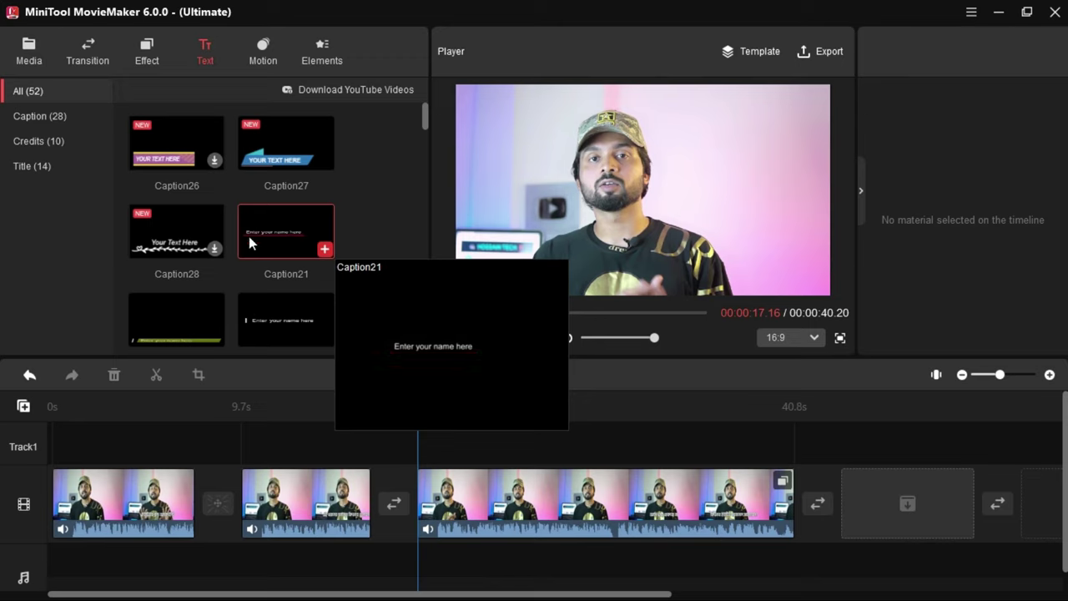
left_click(214, 163)
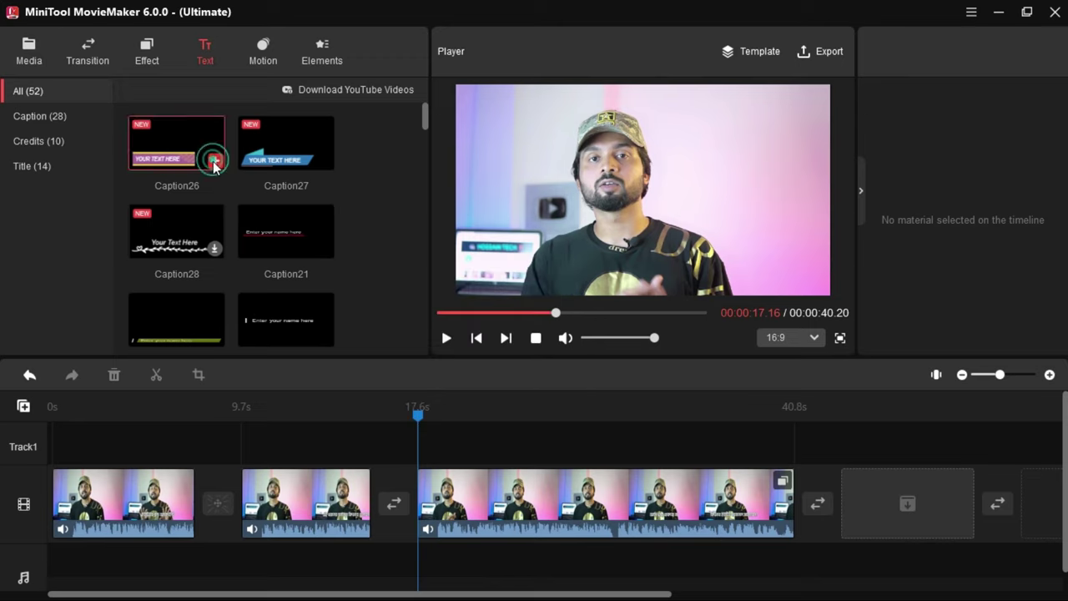
left_click(215, 163)
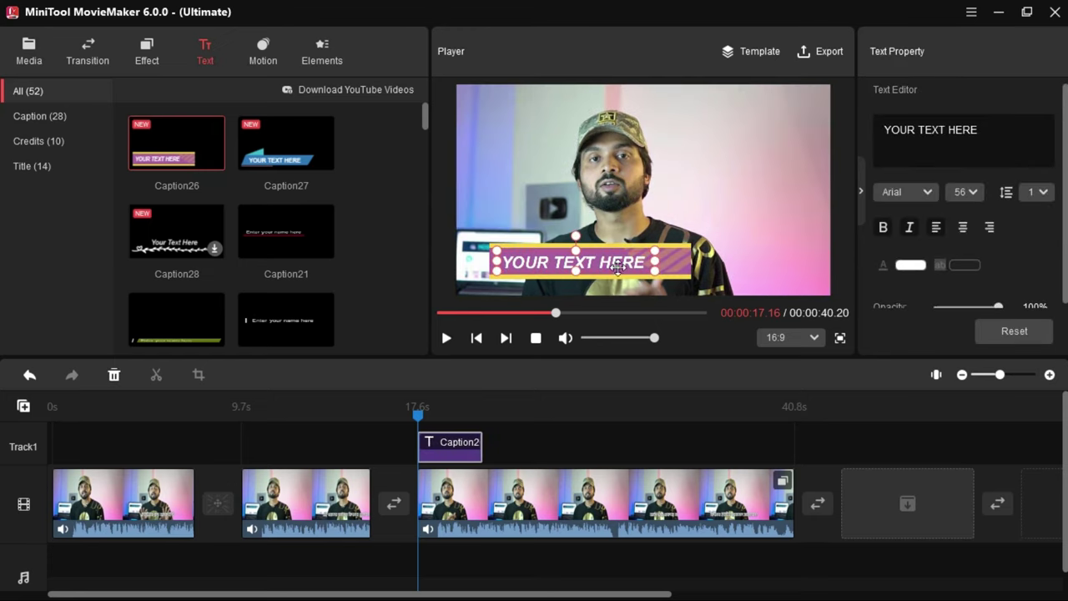
Step: Replace the caption's placeholder text with "Hossain Tech"
double_click(617, 265)
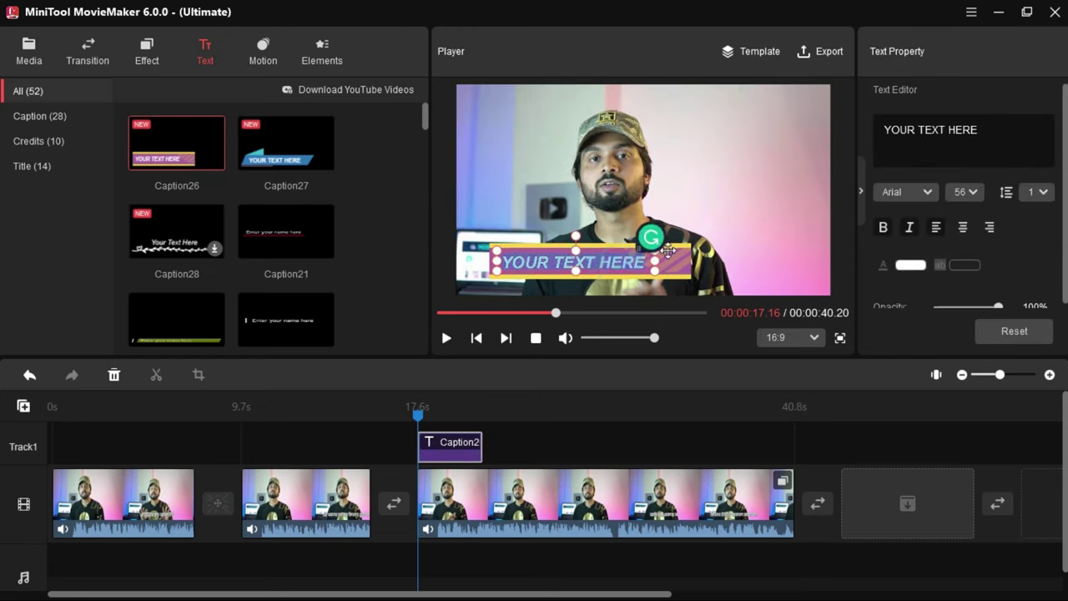
left_click(992, 135)
left_click_drag(978, 130, 875, 124)
type("Hos")
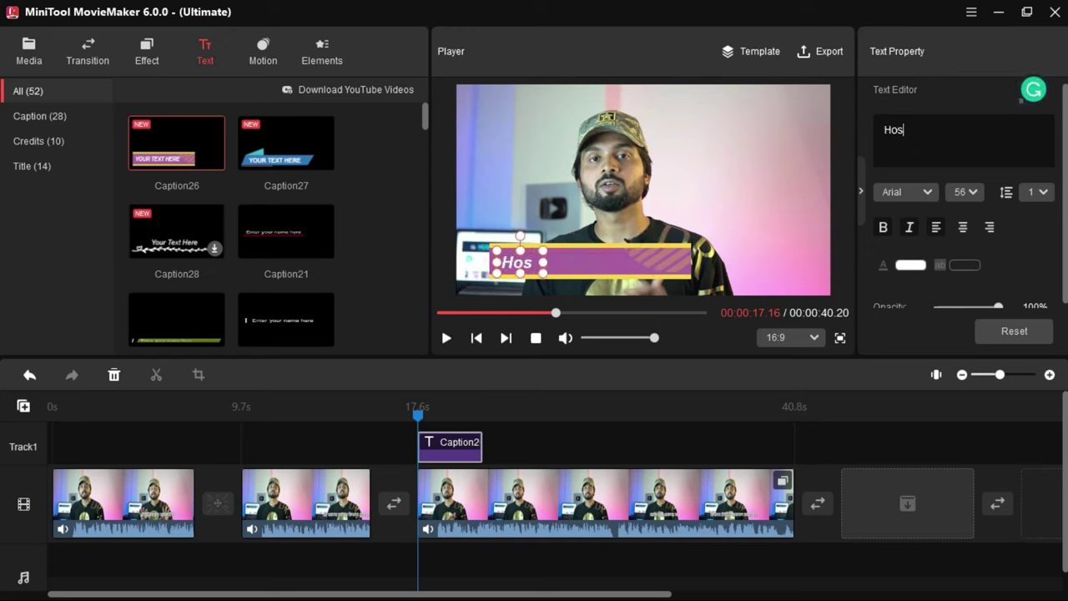
type("sain Tech")
Step: Format the caption in Bahnschrift, size 64, bold and italic, and play back its animation
left_click(905, 192)
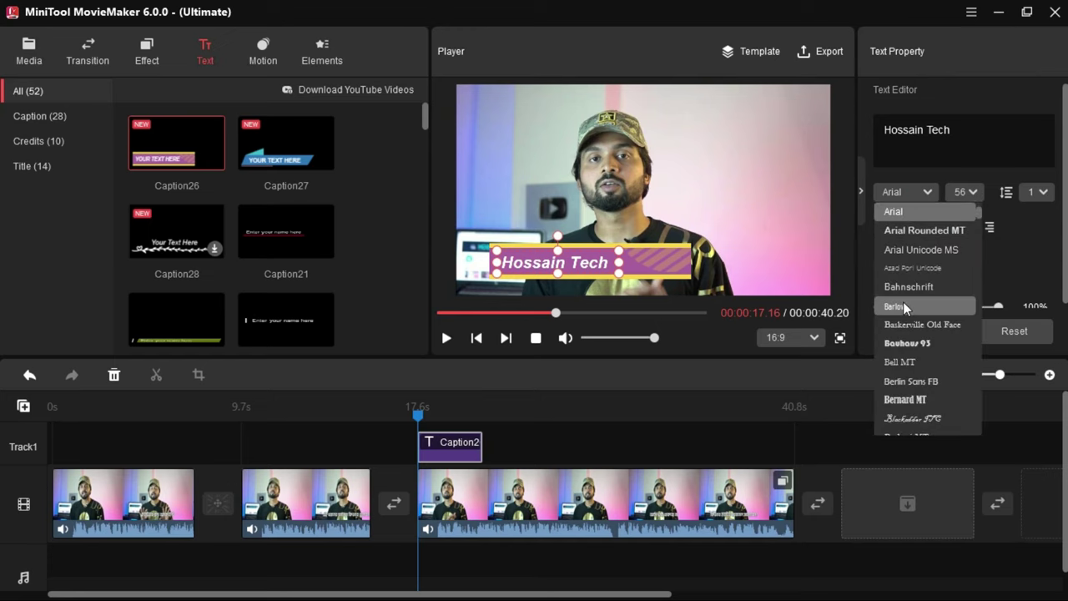
left_click(908, 287)
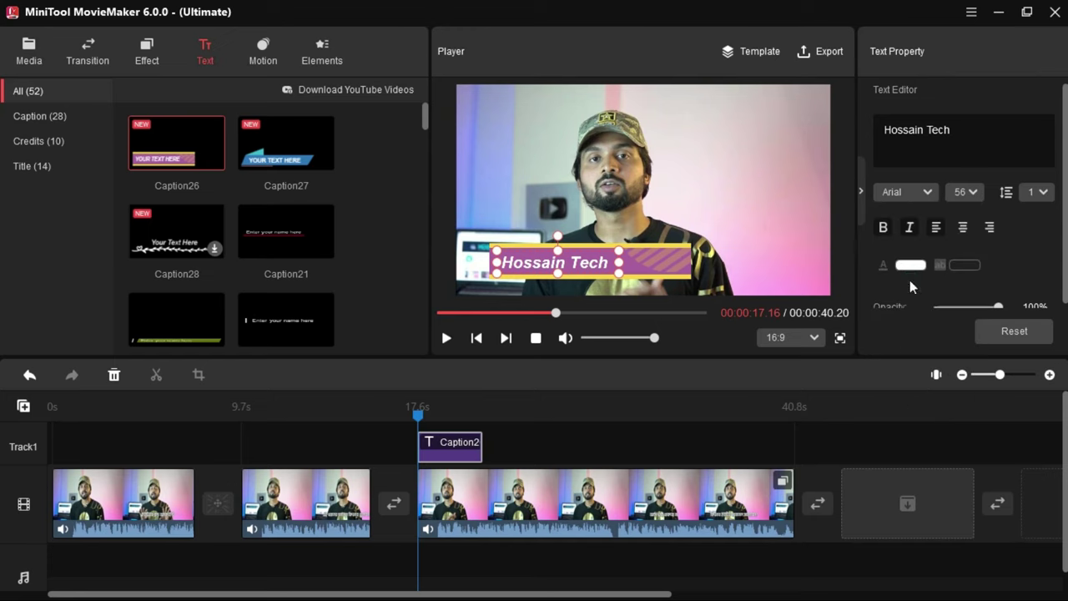
left_click(975, 189)
left_click(967, 277)
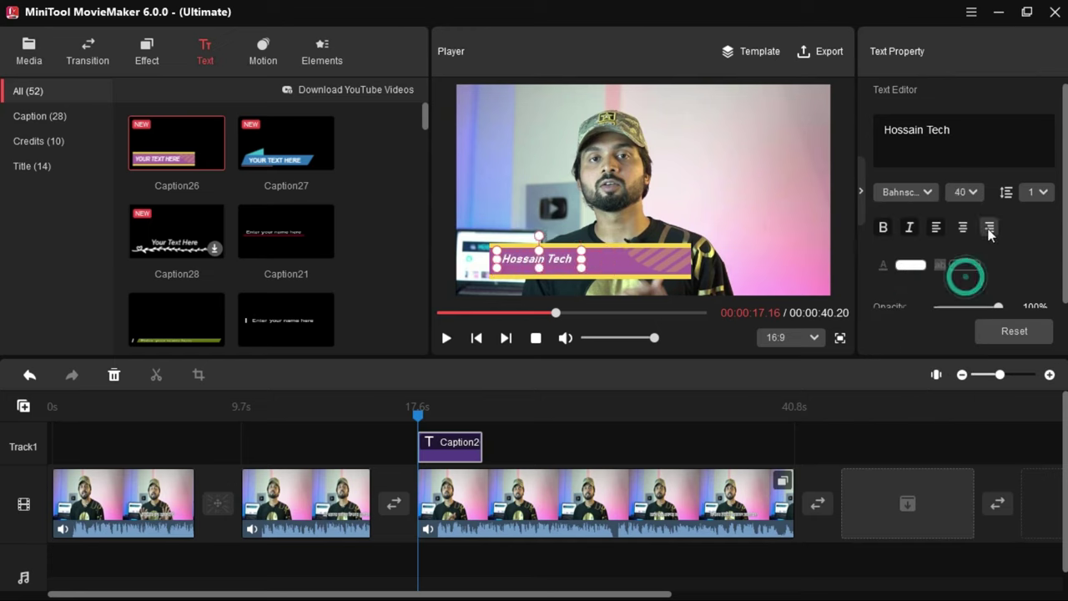
left_click(886, 227)
left_click(910, 227)
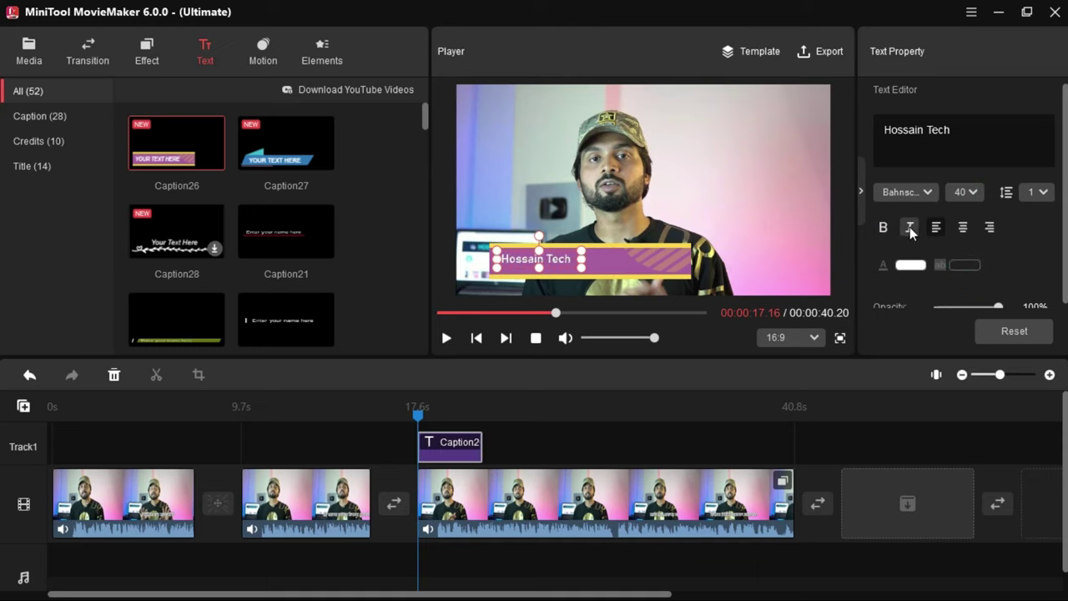
left_click(965, 192)
left_click(965, 362)
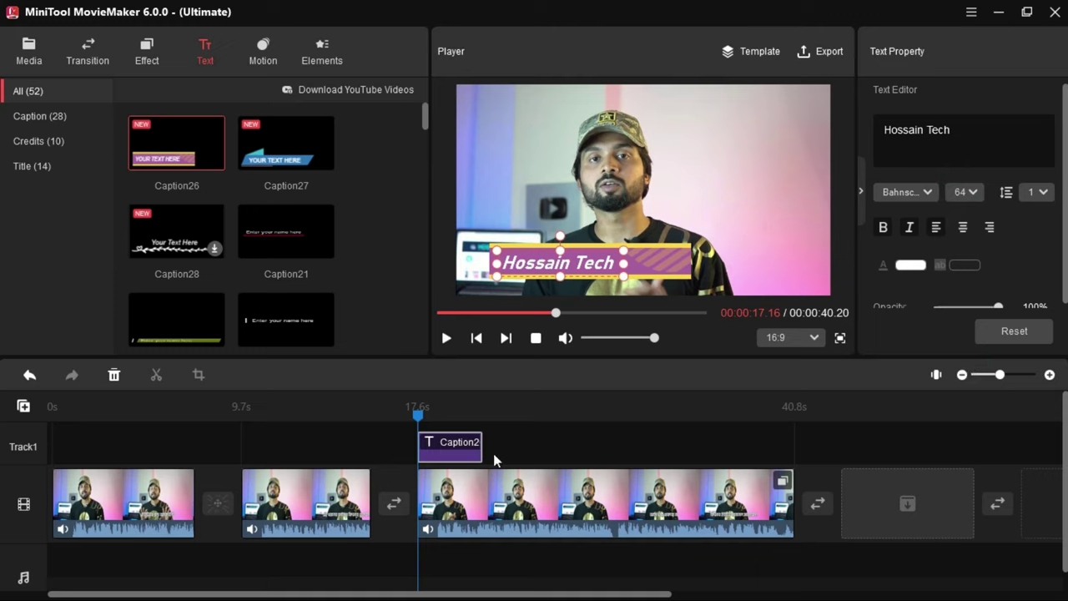
left_click(448, 337)
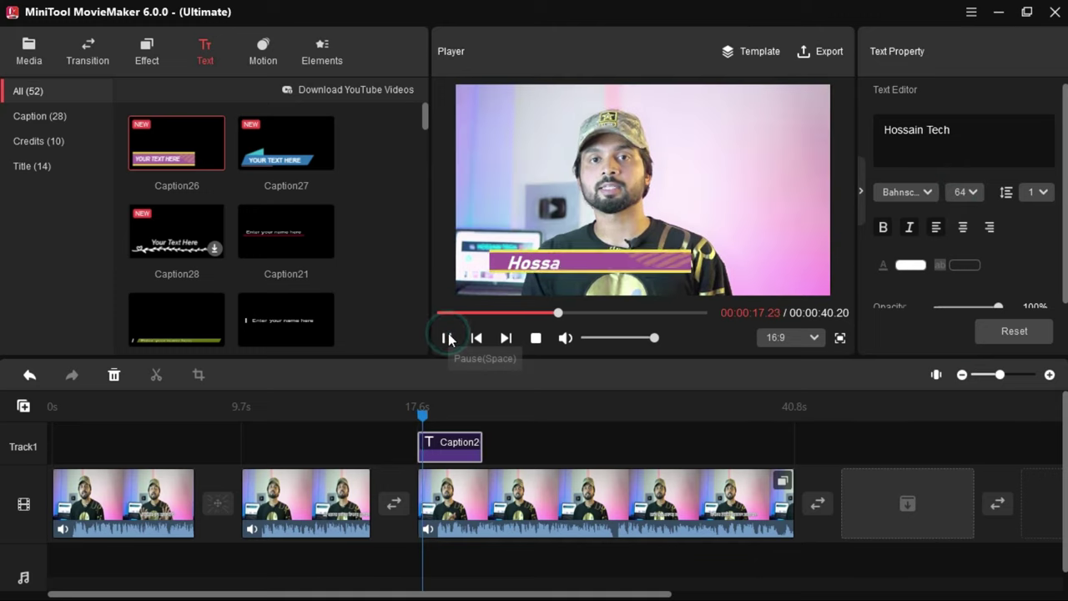
left_click(620, 304)
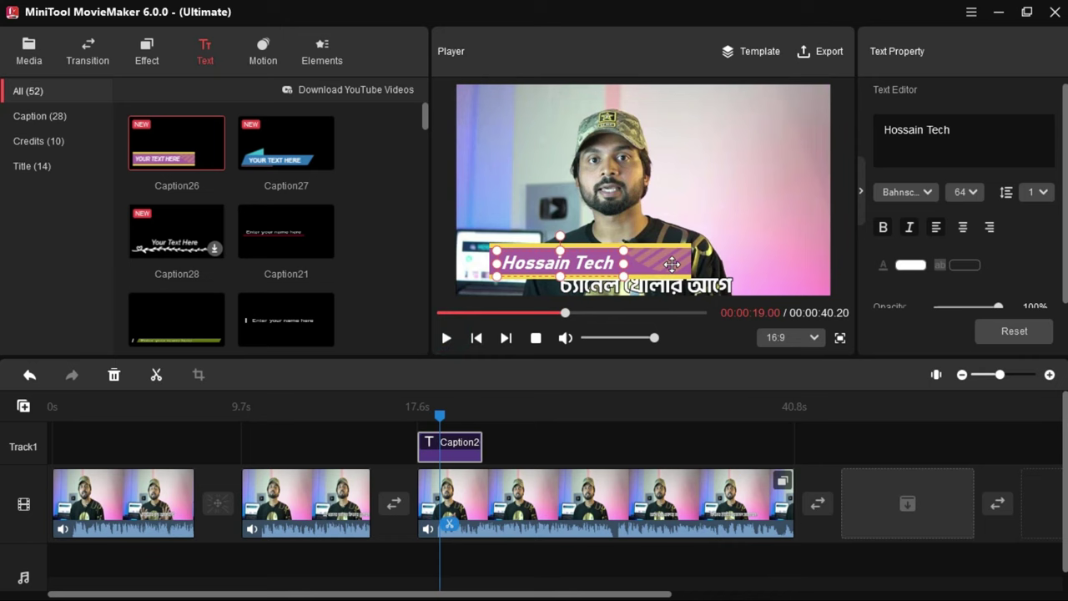
Step: Browse the motion effects, apply Pan down along right to the third clip, and play back the result
scroll(240, 260, "down", 2)
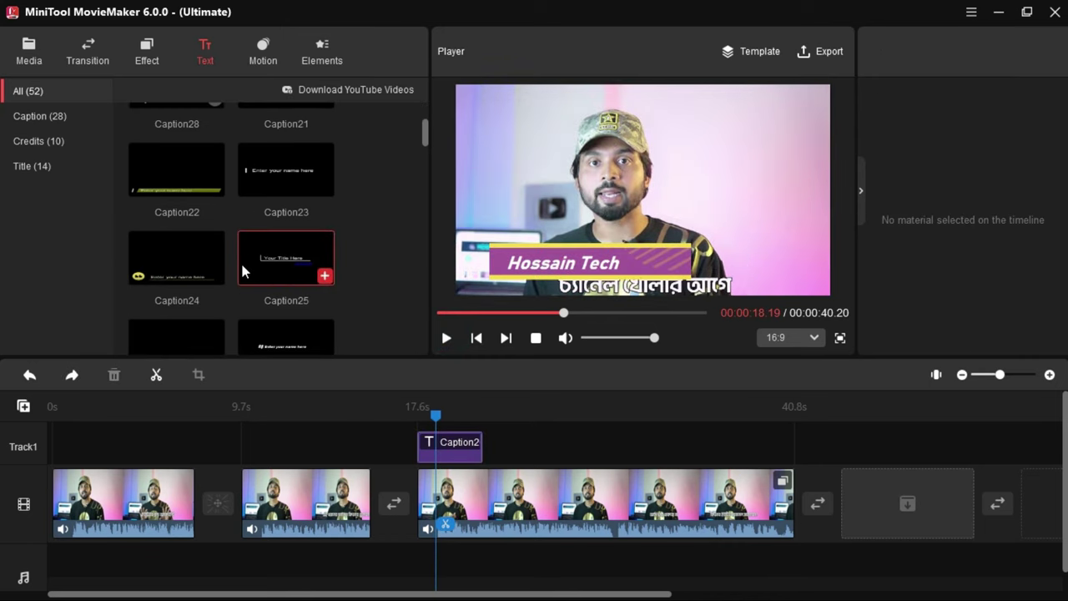
left_click(255, 52)
mouse_move(282, 146)
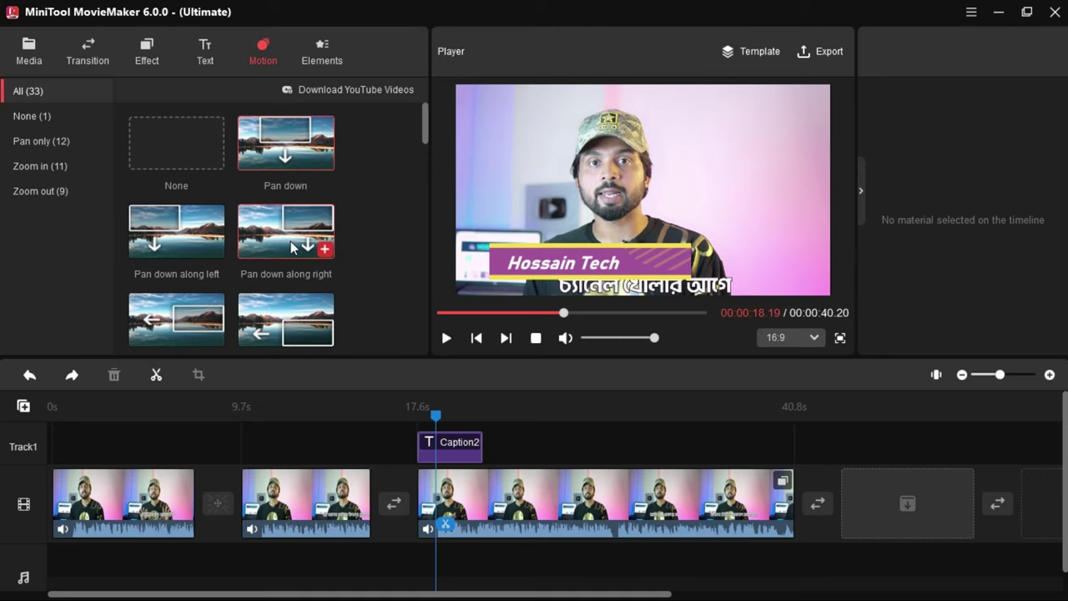
mouse_move(274, 241)
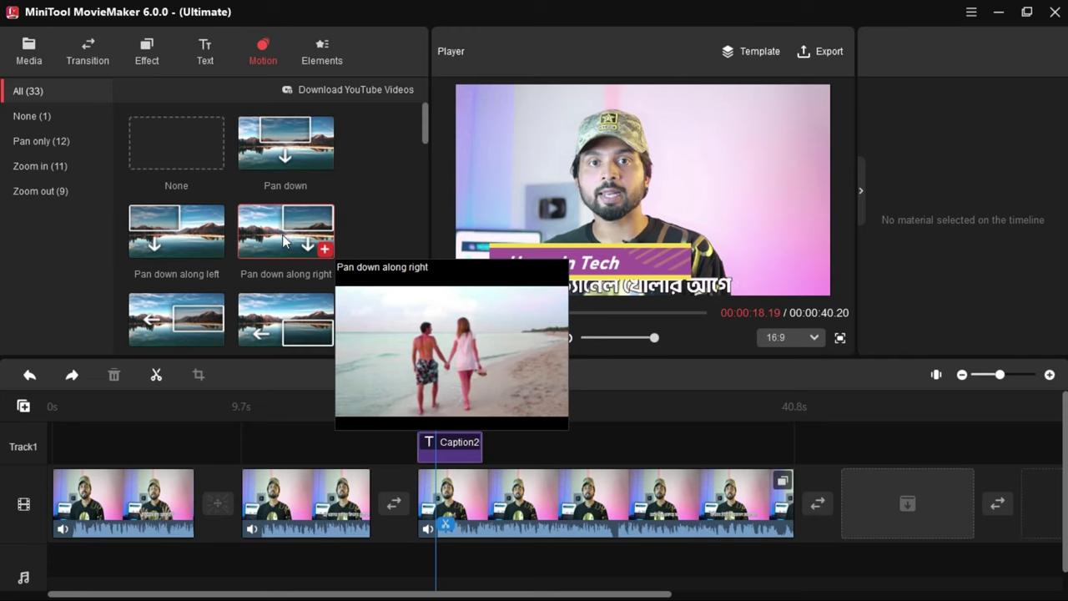
scroll(311, 242, "down", 2)
scroll(311, 241, "up", 2)
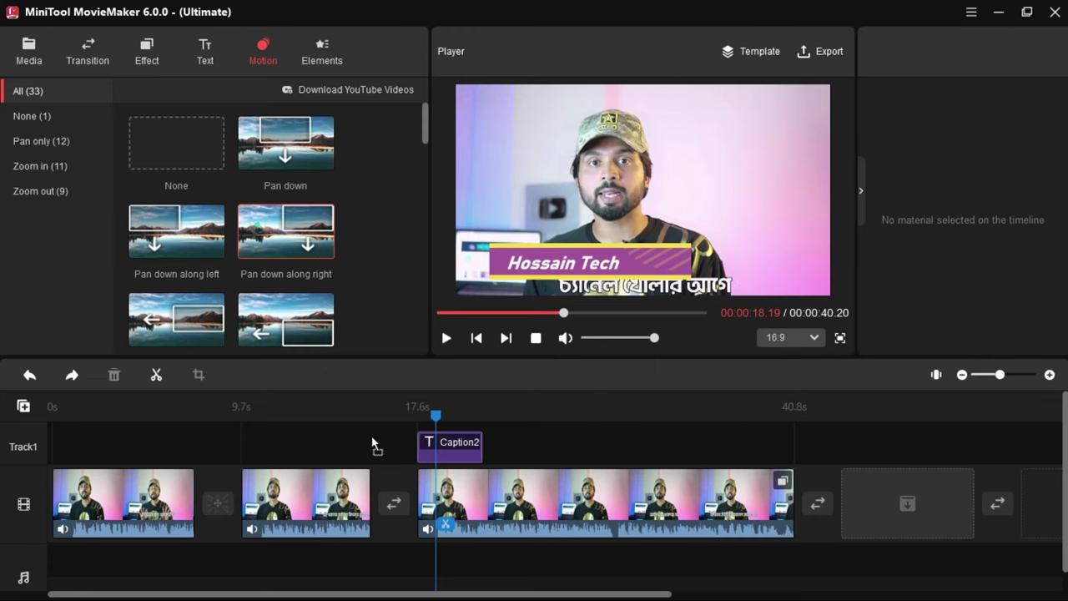
left_click(465, 499)
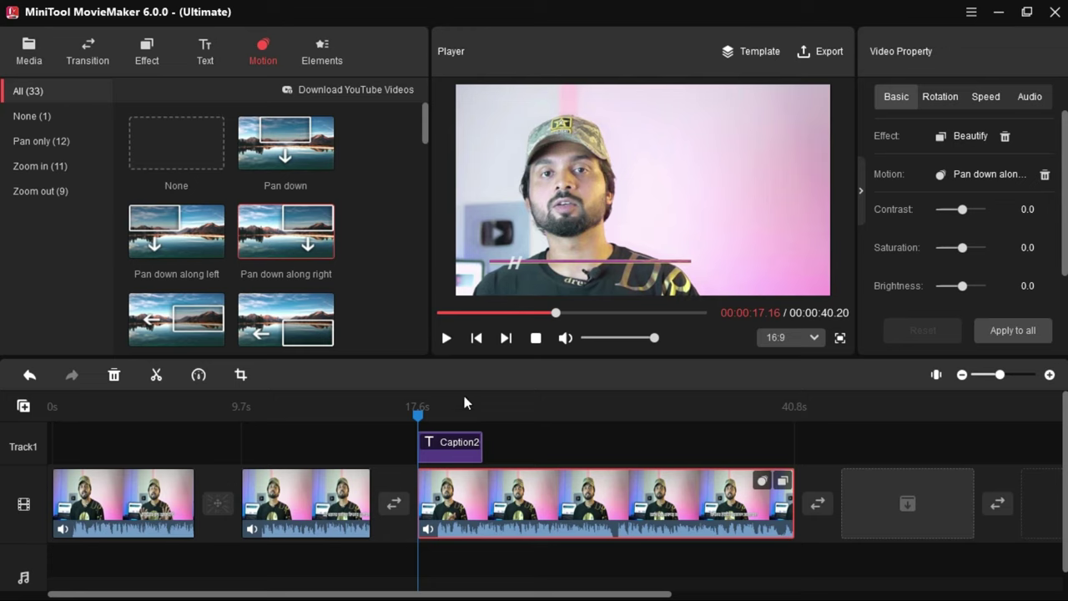
key("space")
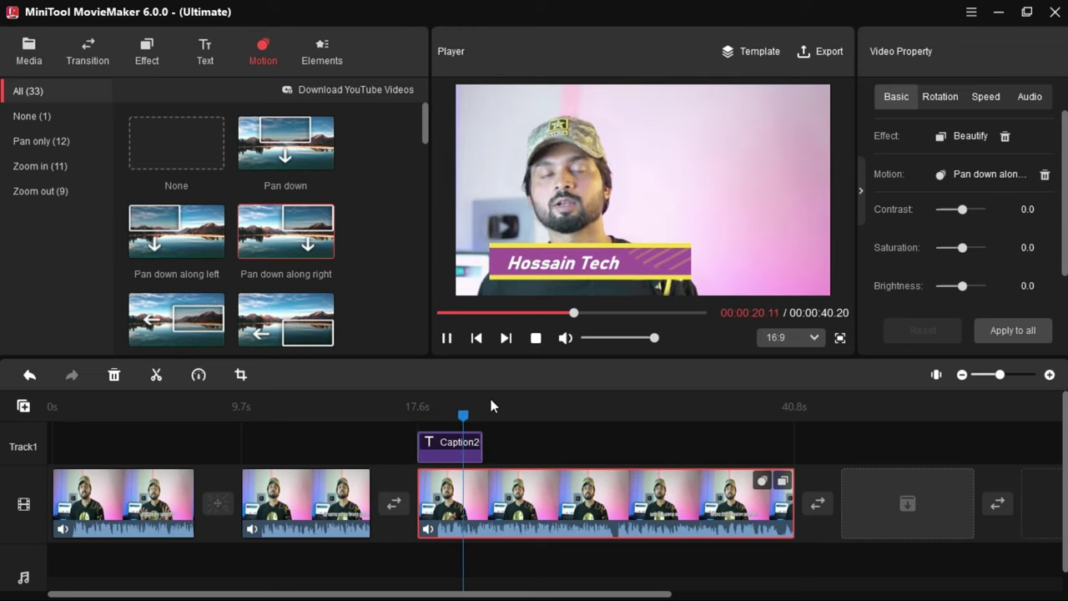
left_click(447, 339)
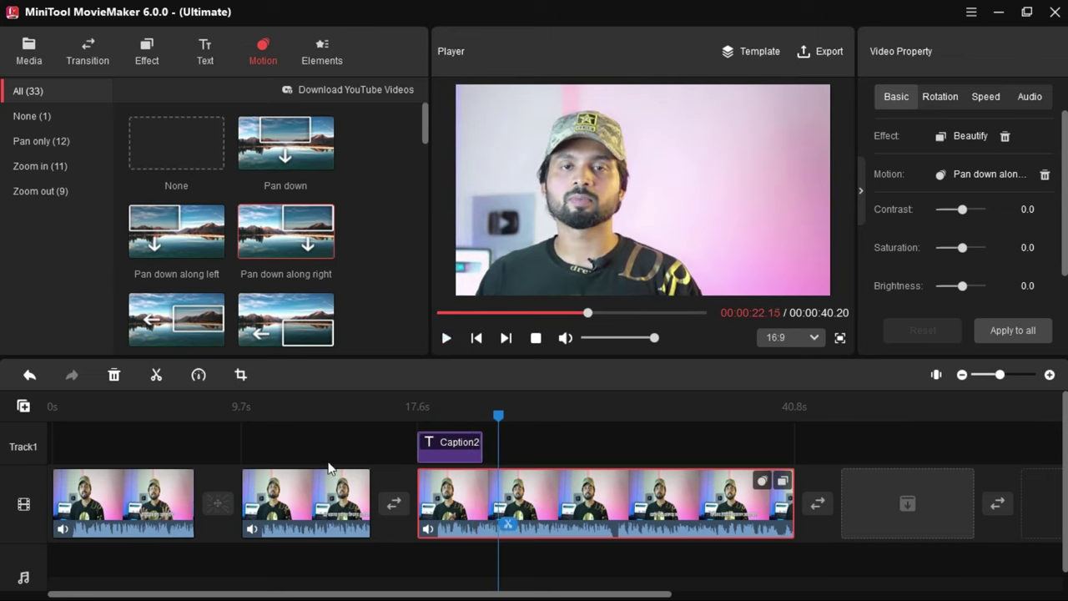
Step: Apply the Pan down along right motion effect to the second clip and play it back
mouse_move(306, 265)
left_click(307, 487)
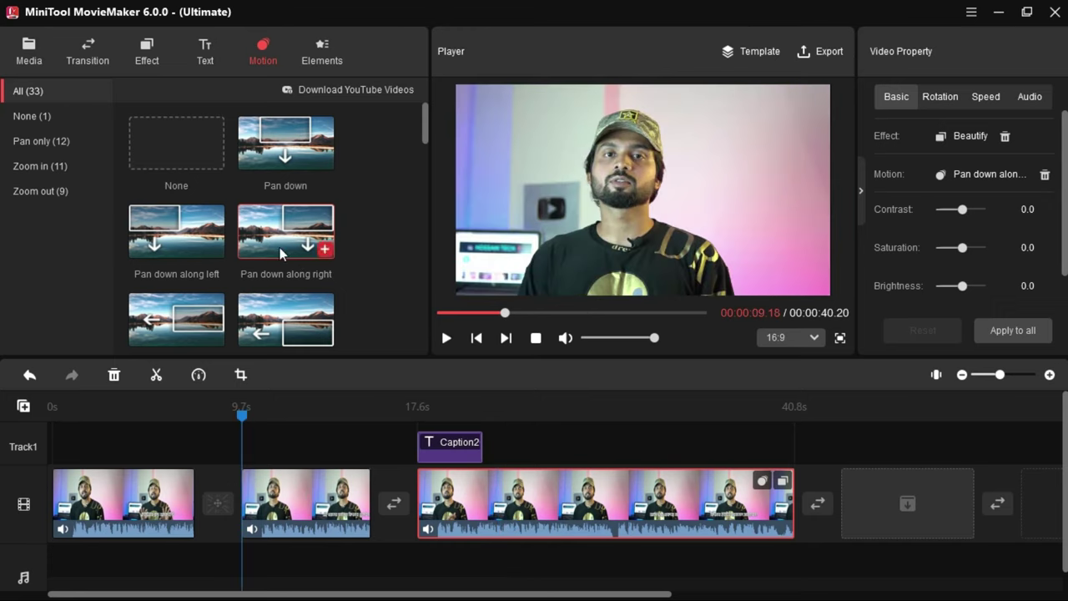
left_click_drag(284, 419, 297, 499)
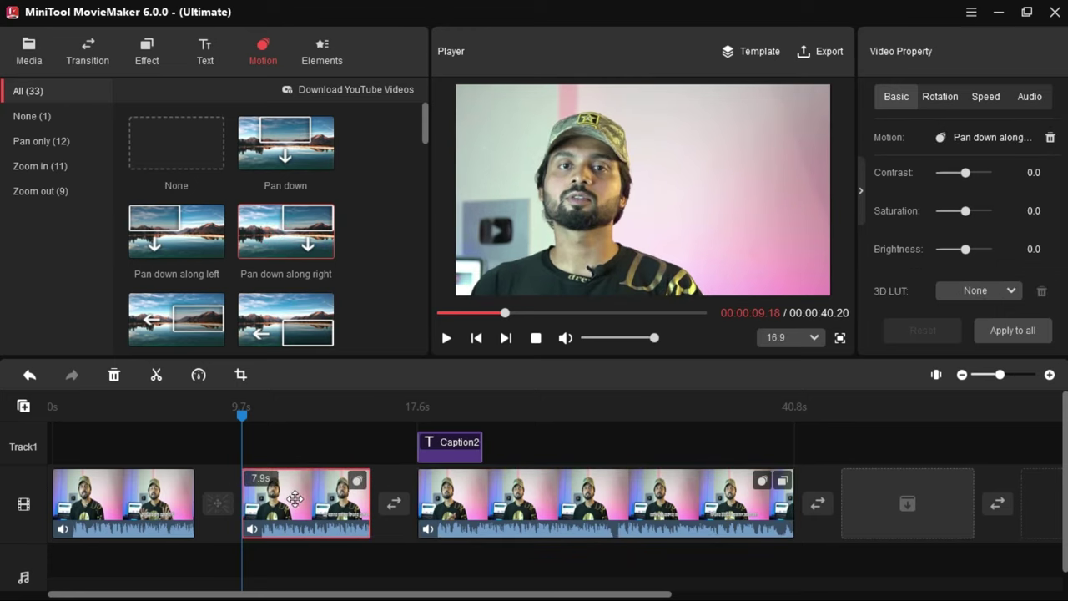
left_click(446, 336)
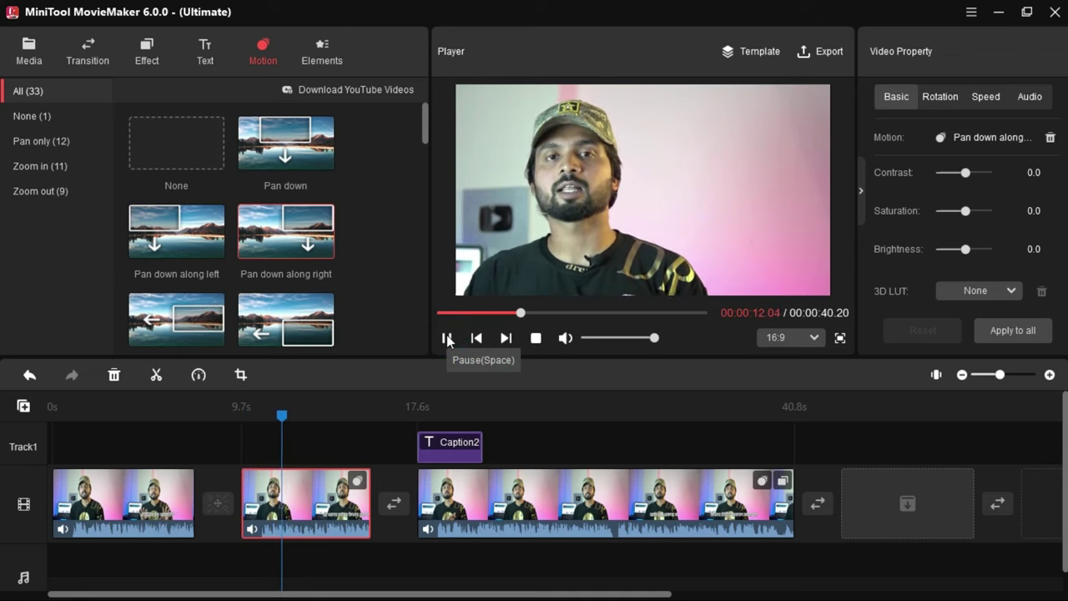
left_click(448, 337)
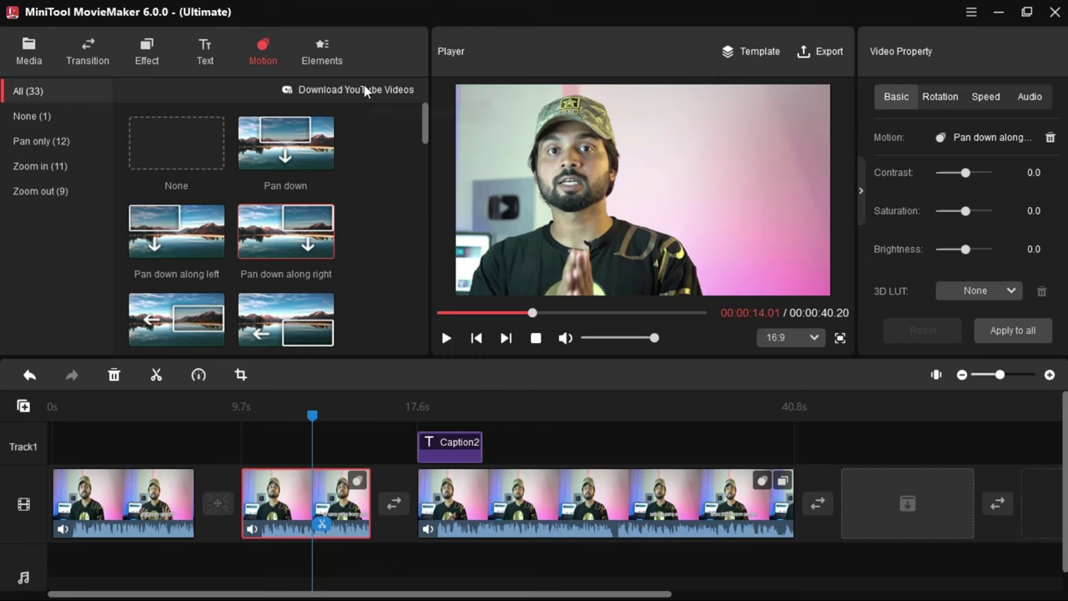
Step: Browse the elements, then download Umbrella and add it on a track above the second clip at 00:00:10.22
left_click(324, 46)
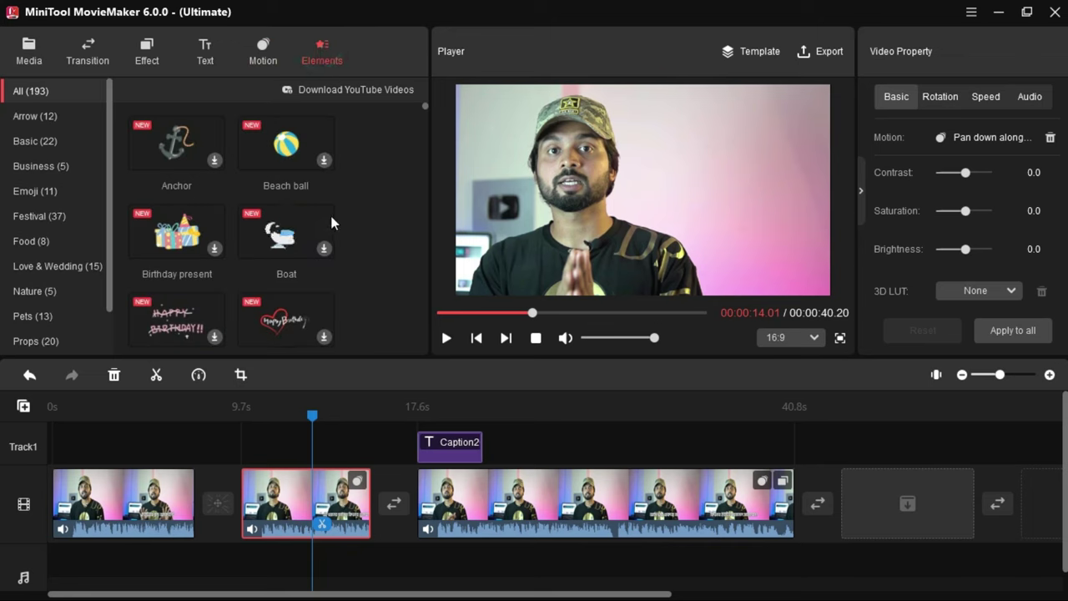
scroll(215, 253, "down", 3)
scroll(231, 277, "down", 12)
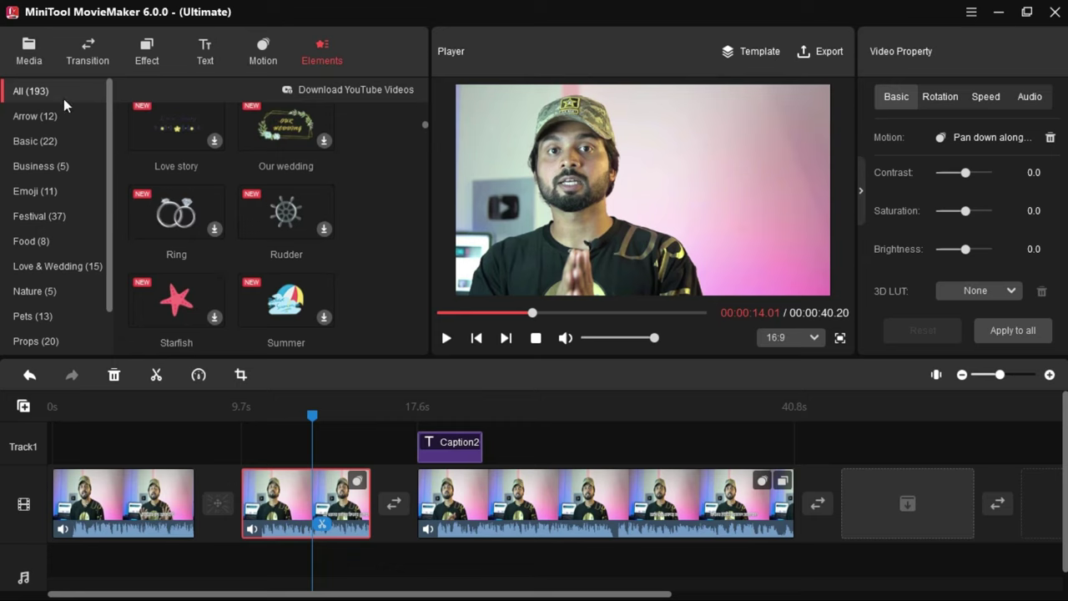
scroll(284, 281, "down", 3)
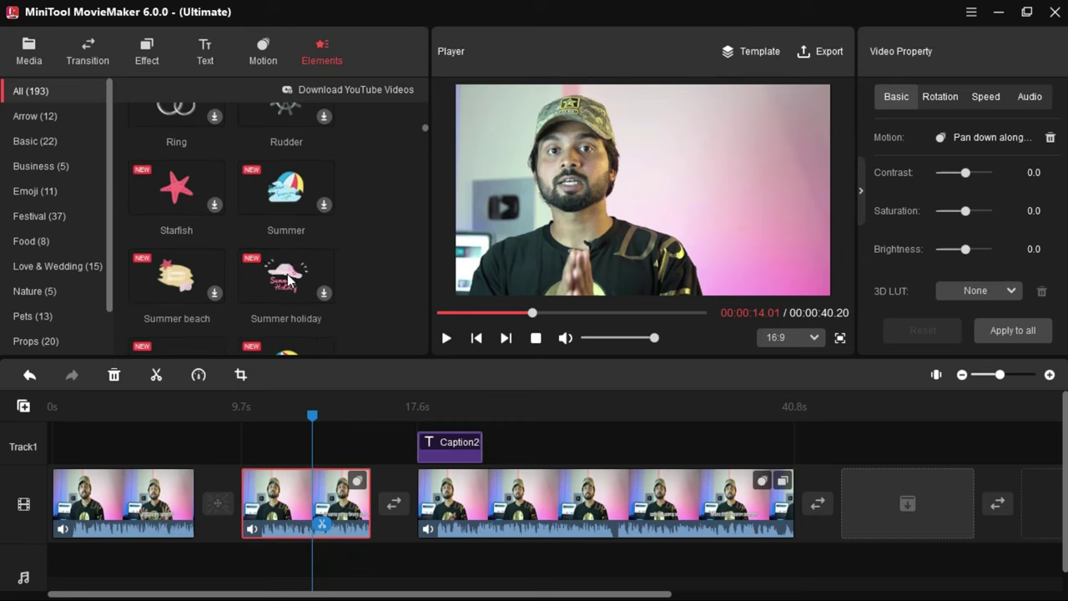
scroll(287, 273, "down", 1)
scroll(287, 274, "down", 1)
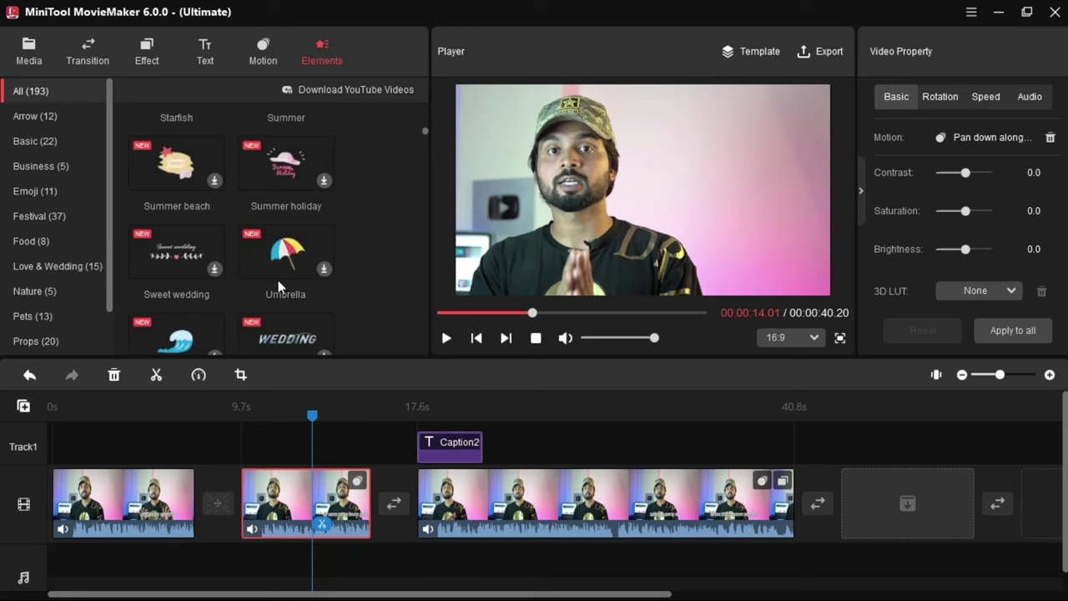
left_click(314, 270)
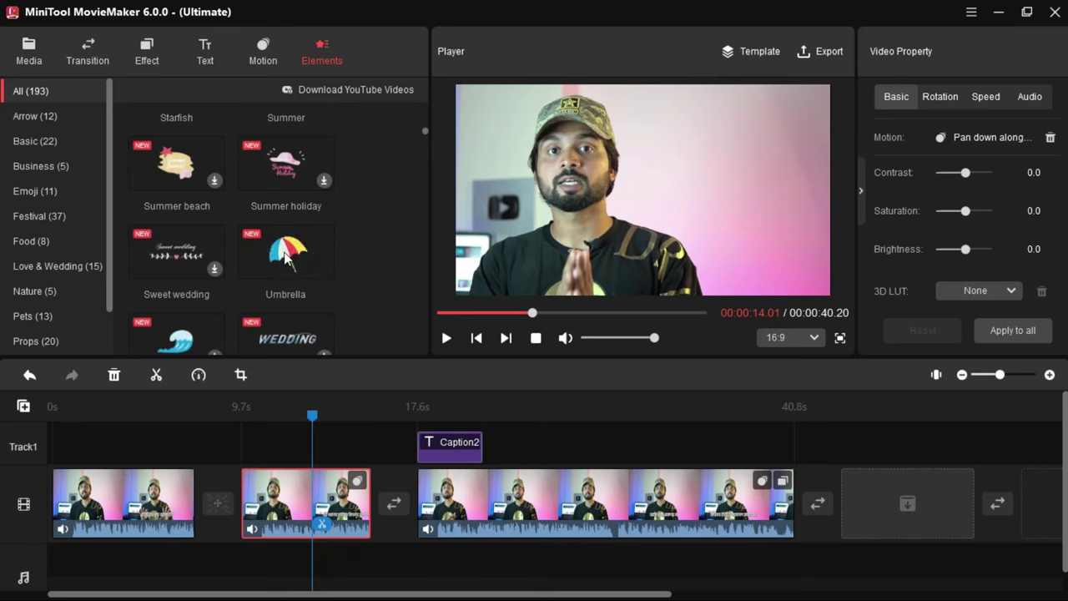
left_click(330, 271)
left_click(377, 451)
left_click_drag(376, 451, 325, 455)
Step: Place the umbrella beside the presenter's head, scale it to 124% and rotate it 12°
left_click_drag(641, 190, 753, 160)
left_click_drag(801, 208, 814, 219)
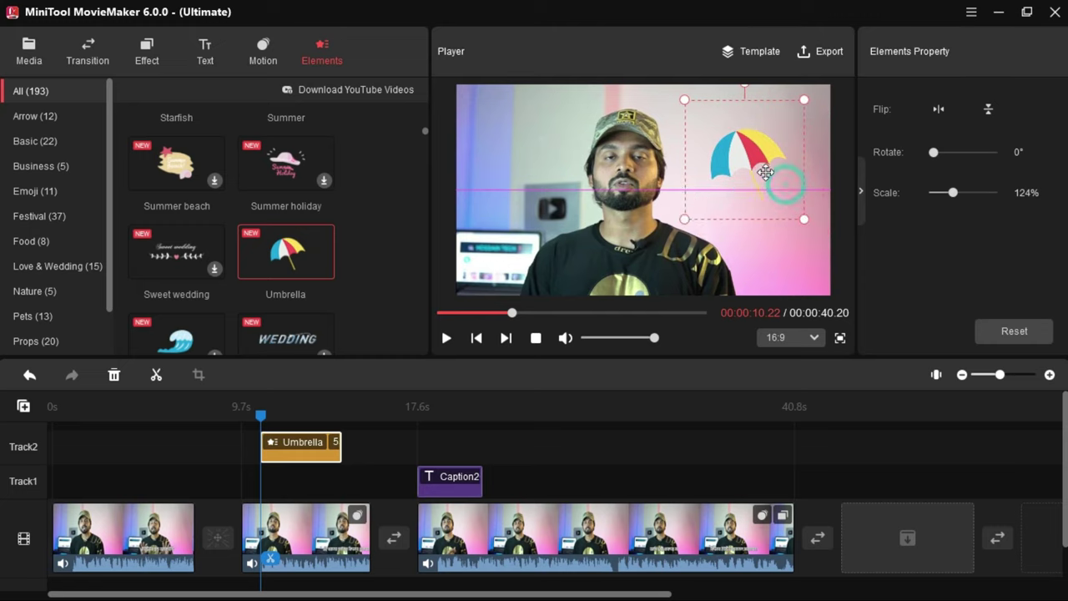
left_click_drag(695, 219, 695, 254)
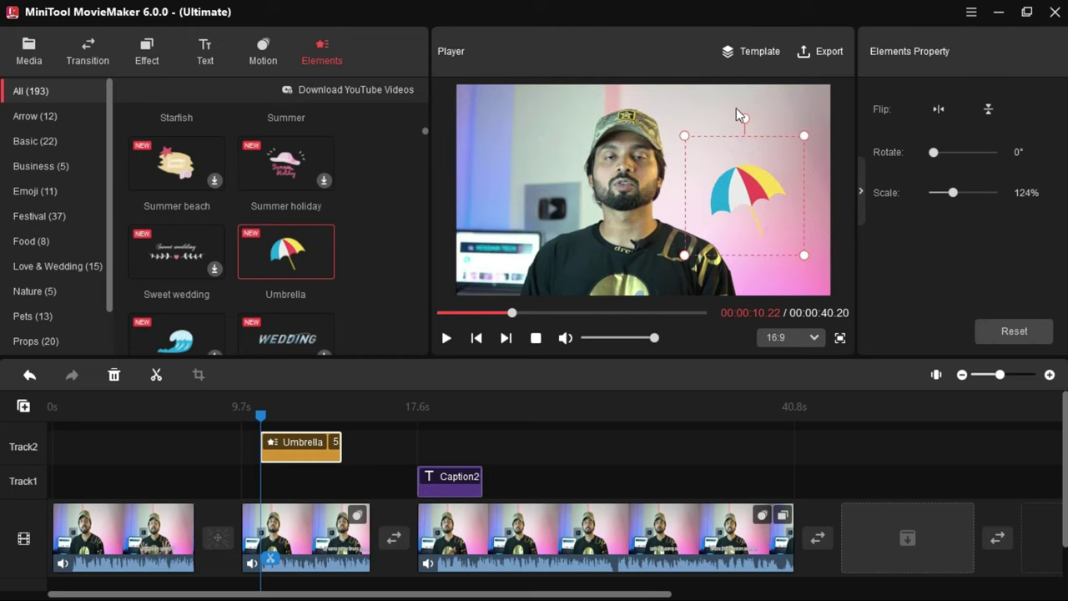
left_click_drag(742, 117, 741, 157)
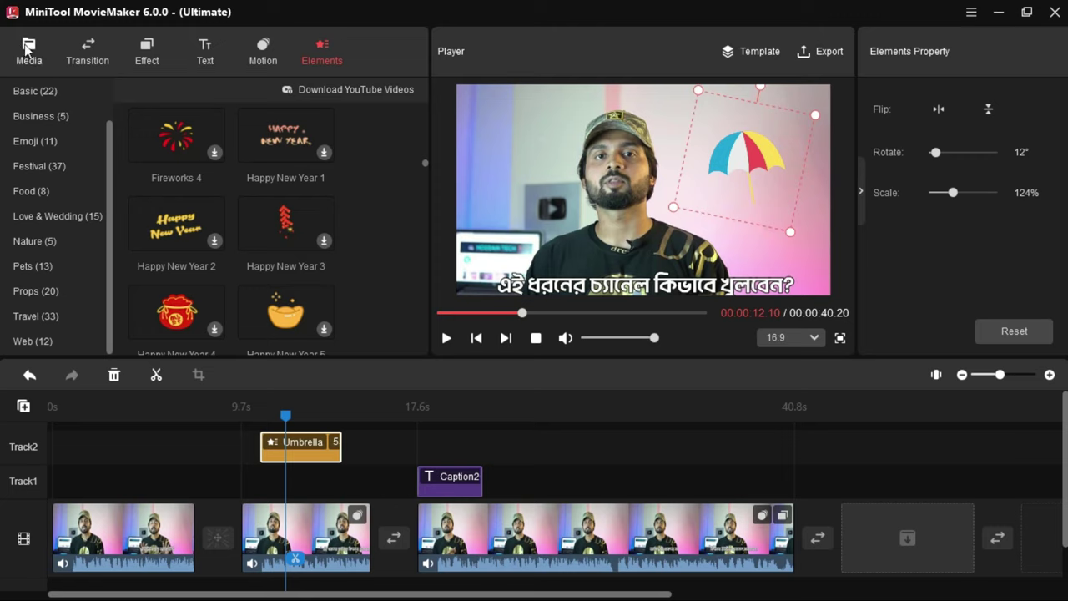
Step: Browse the music library, download That's What It Takes and Careless, and add Careless to the music track from the start
left_click(28, 48)
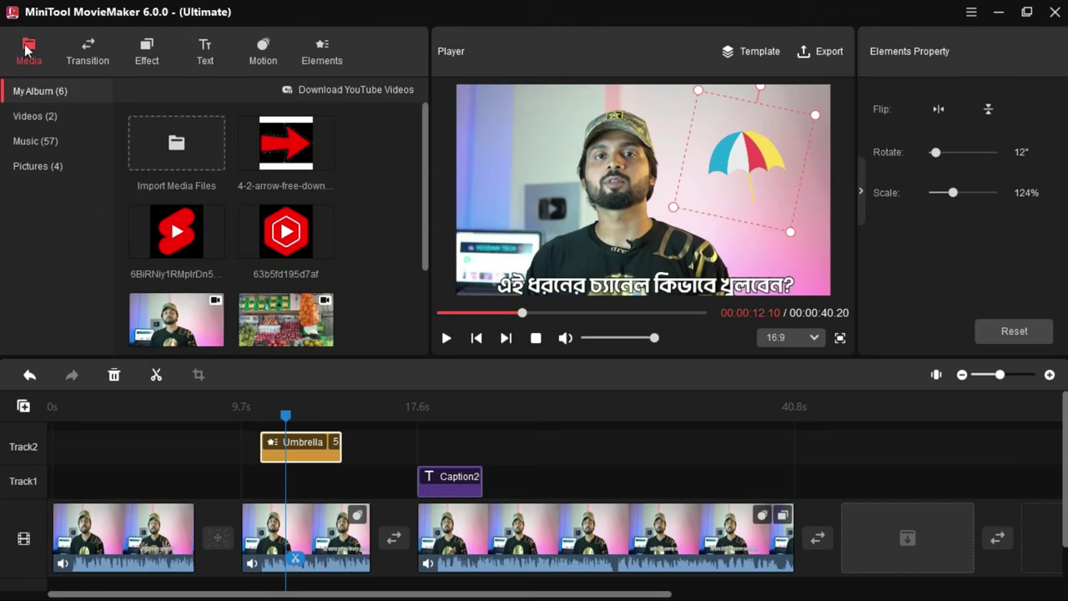
left_click(47, 147)
scroll(365, 210, "down", 5)
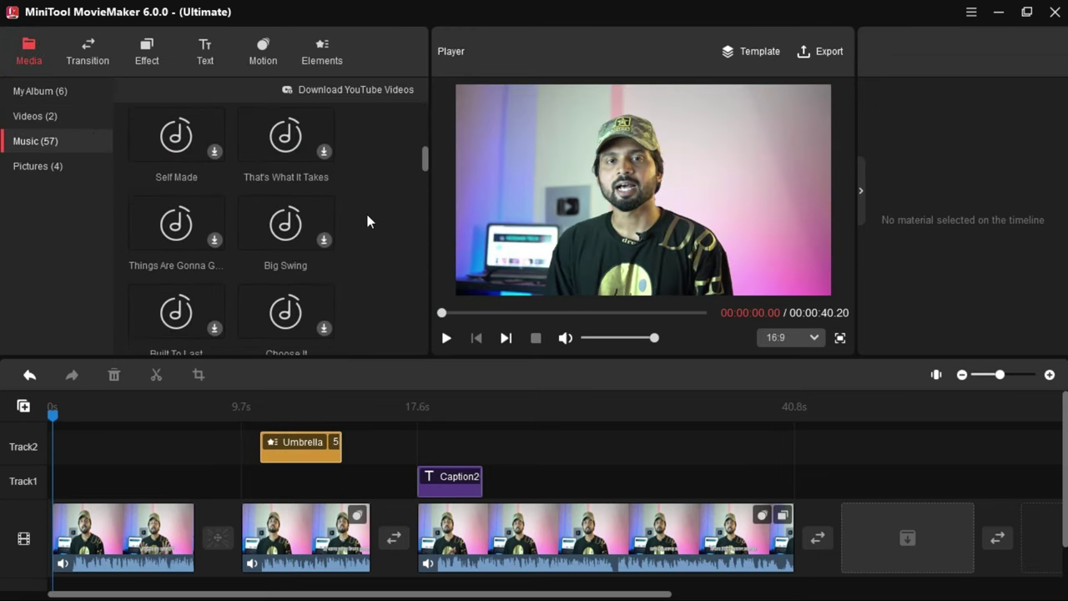
left_click(326, 155)
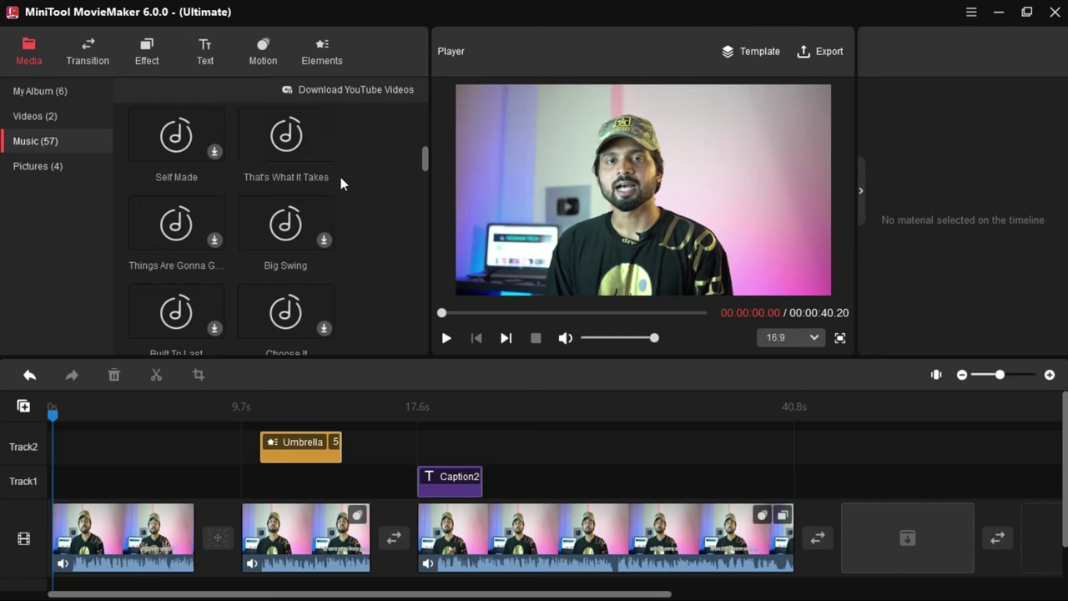
scroll(365, 197, "up", 3)
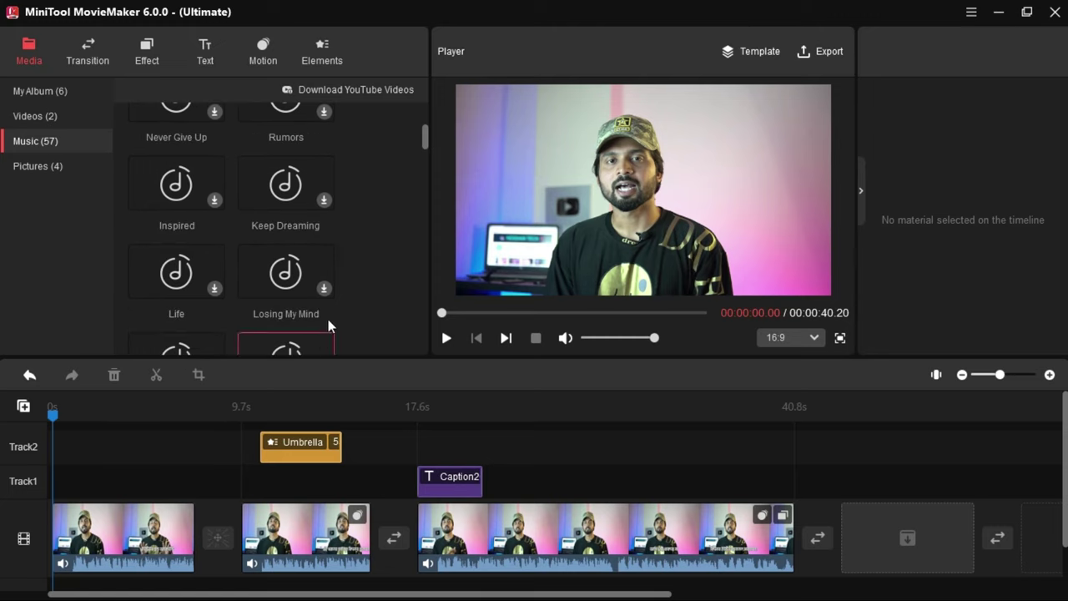
scroll(370, 231, "up", 3)
left_click(324, 161)
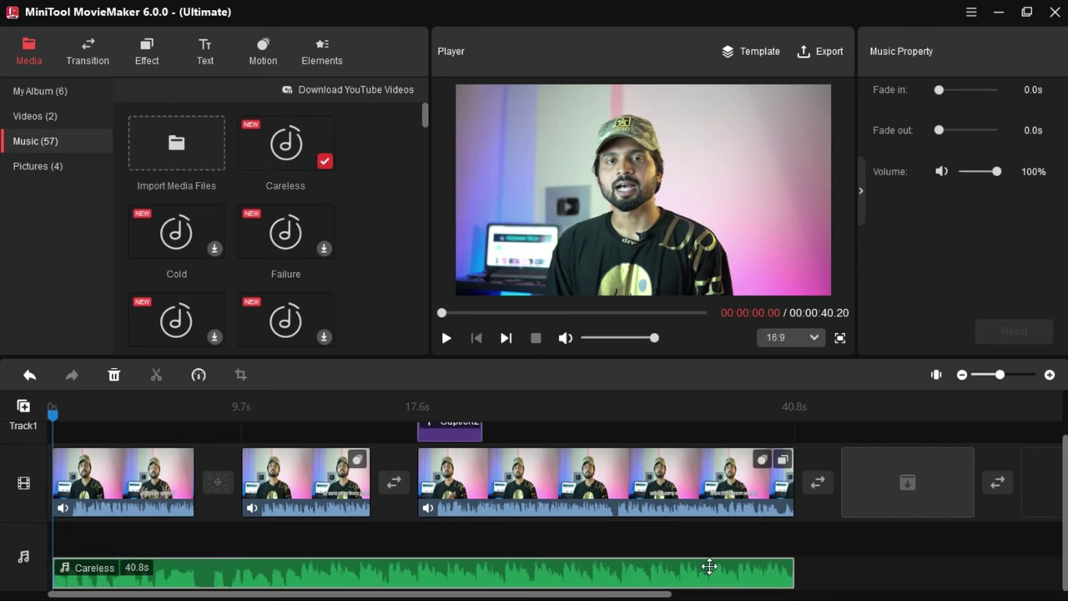
Step: Lower the volume of the Careless music clip to 8%
left_click_drag(998, 177, 971, 180)
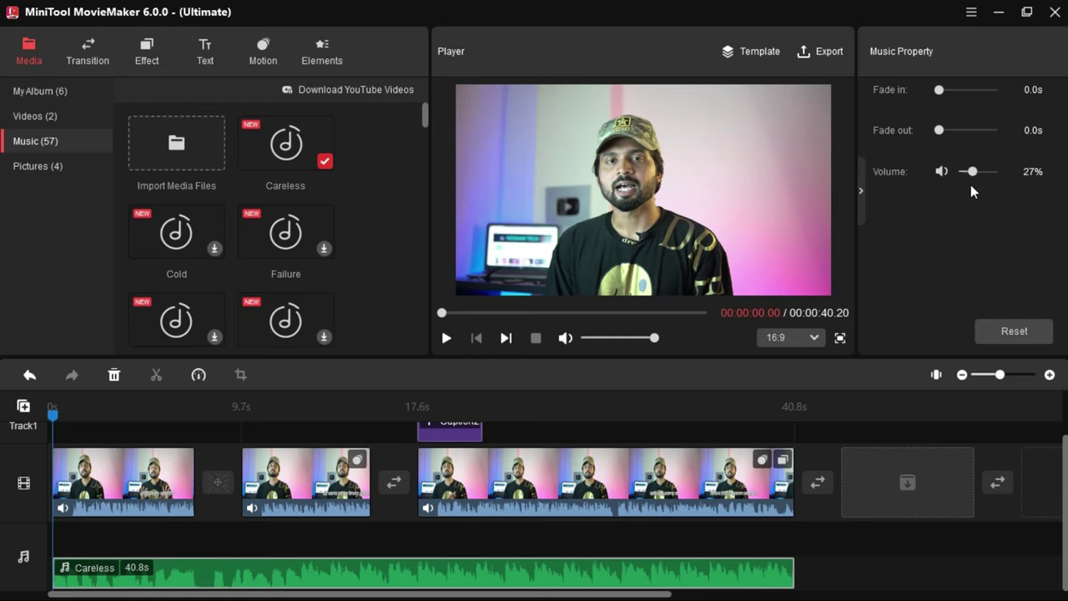
left_click_drag(969, 172, 964, 172)
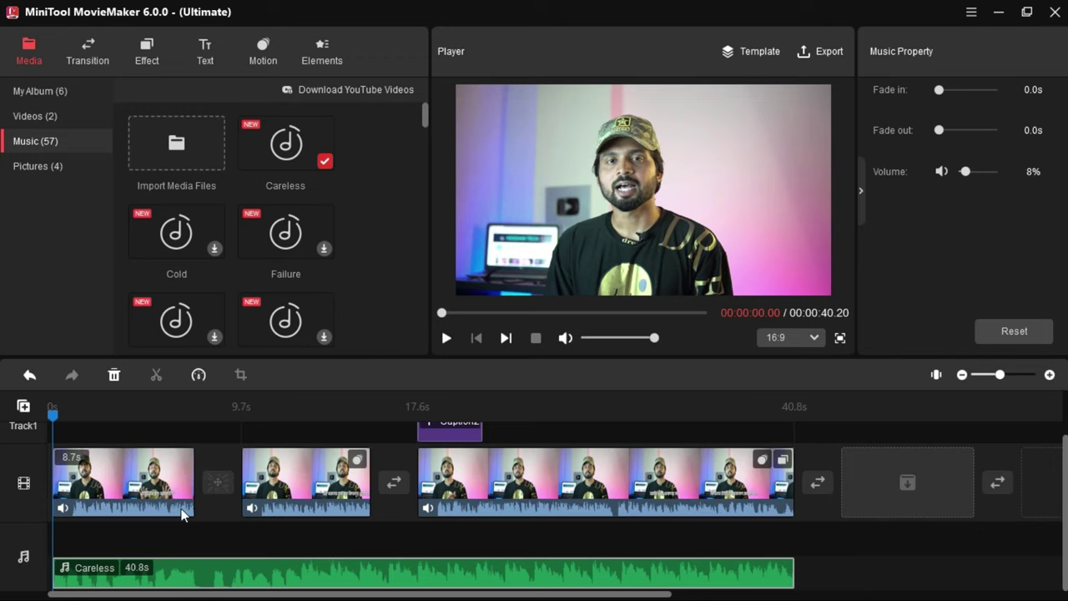
scroll(184, 513, "up", 1)
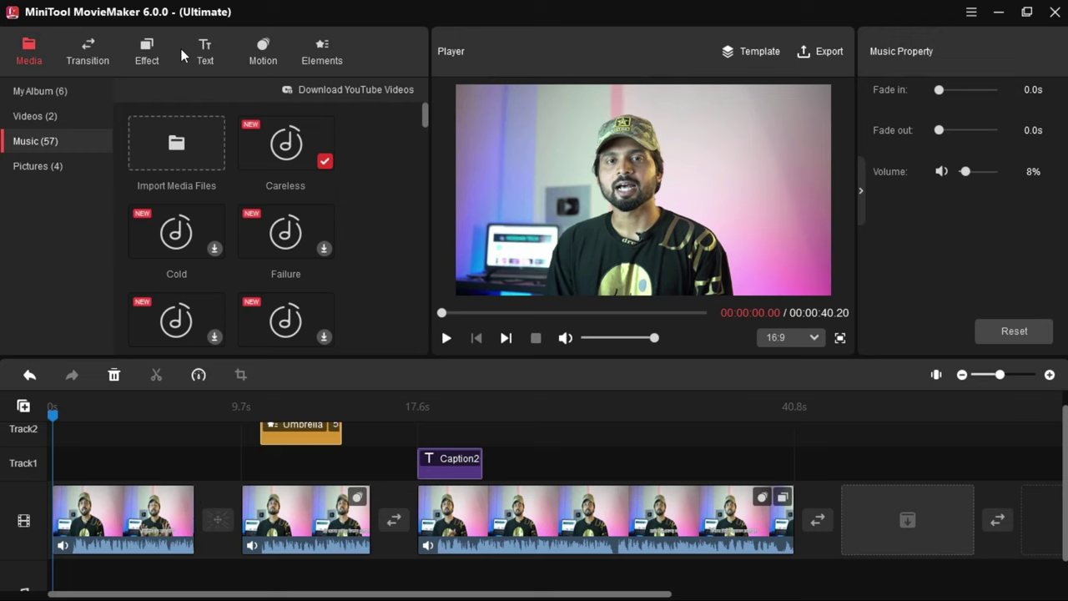
left_click(264, 51)
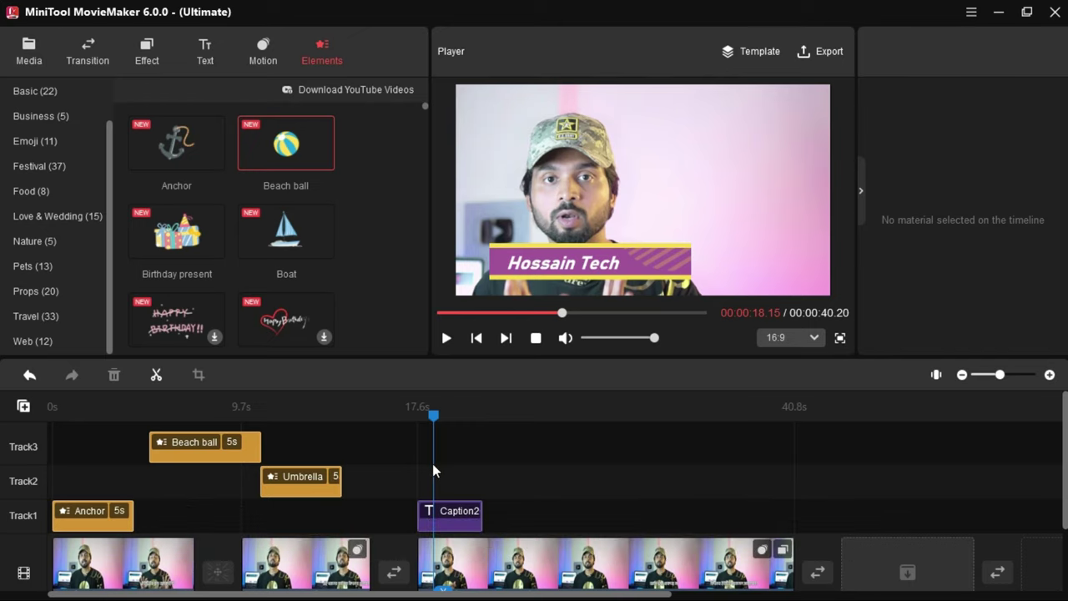
Step: Start exporting the movie to PC, naming it "Hossain Tech" with MP4 as the format
left_click(817, 52)
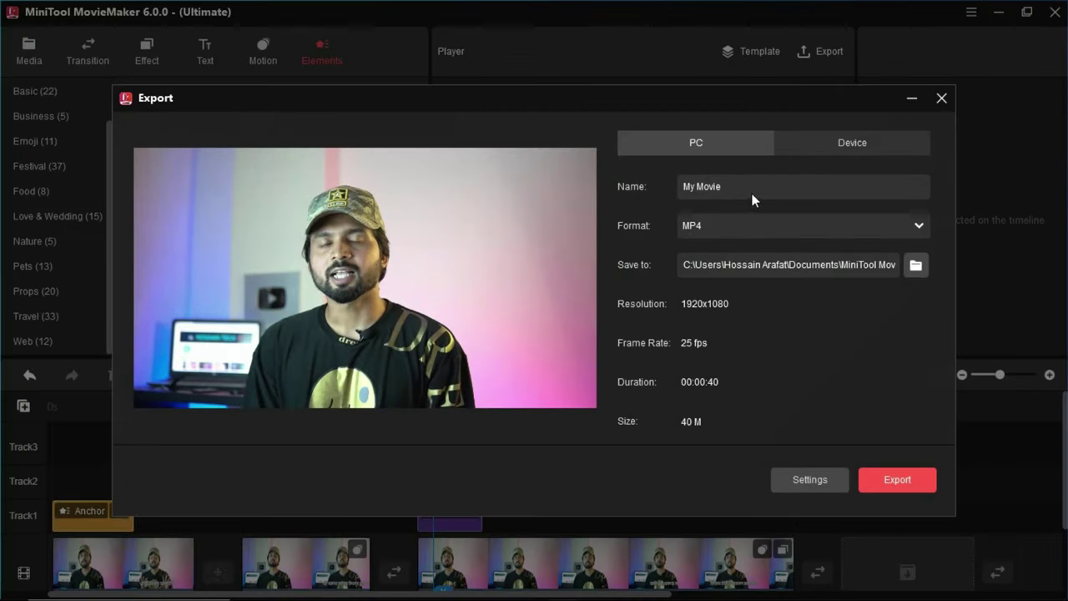
left_click_drag(745, 186, 674, 199)
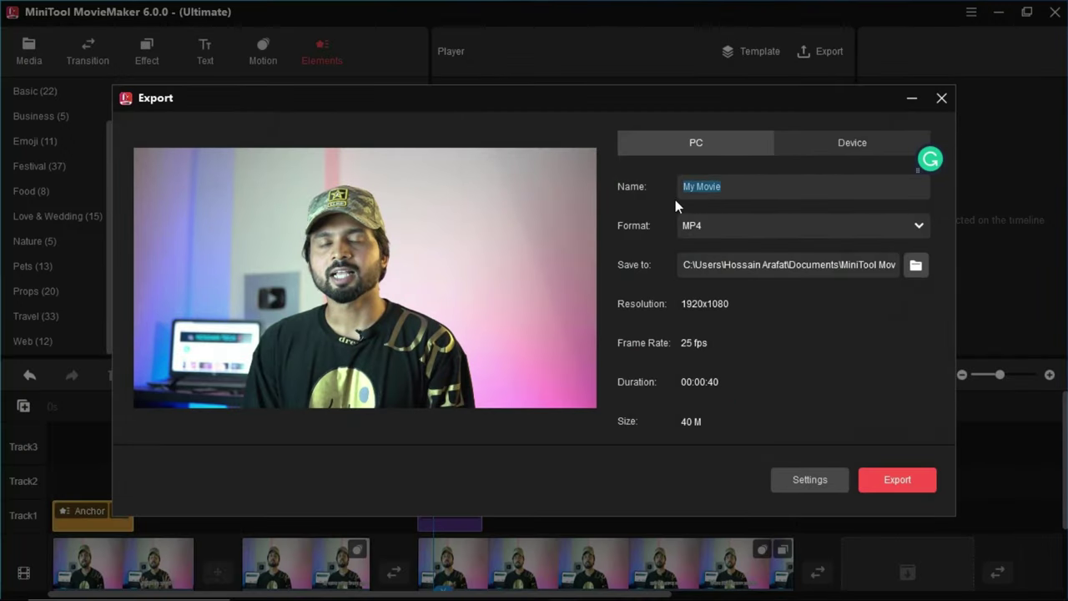
type("Hossain Tech")
left_click(838, 234)
left_click(820, 229)
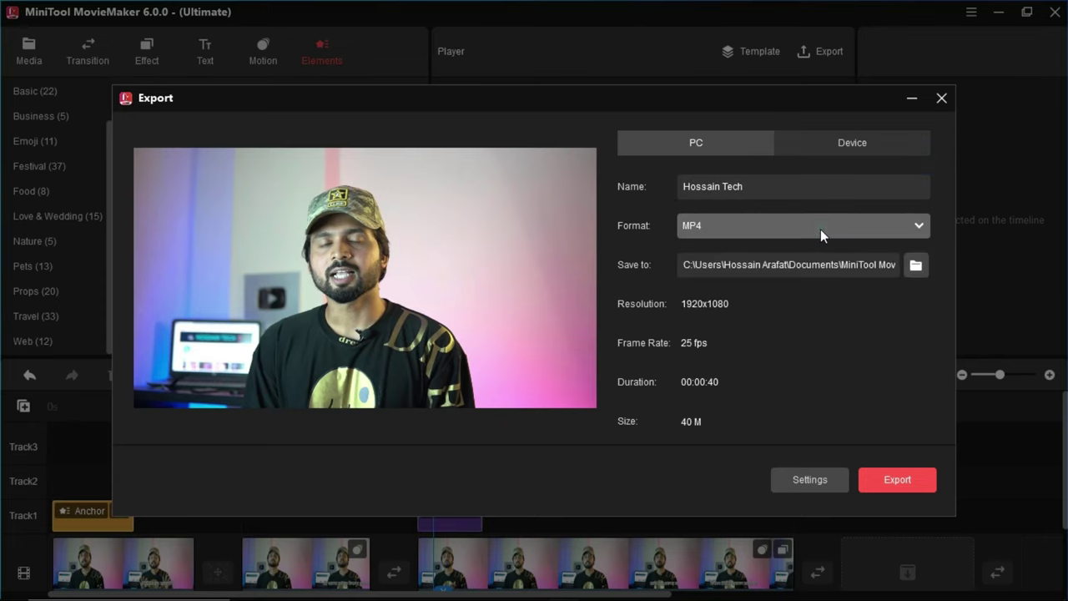
Step: Set the save location to the Desktop, export the movie, and close the completion message
left_click(916, 266)
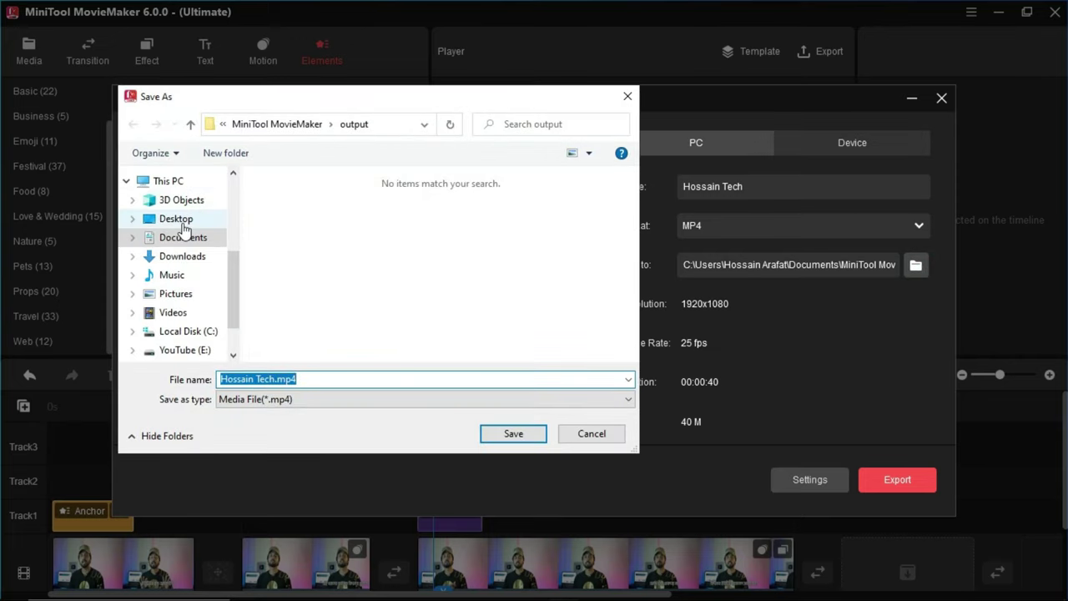
left_click(180, 221)
left_click(501, 437)
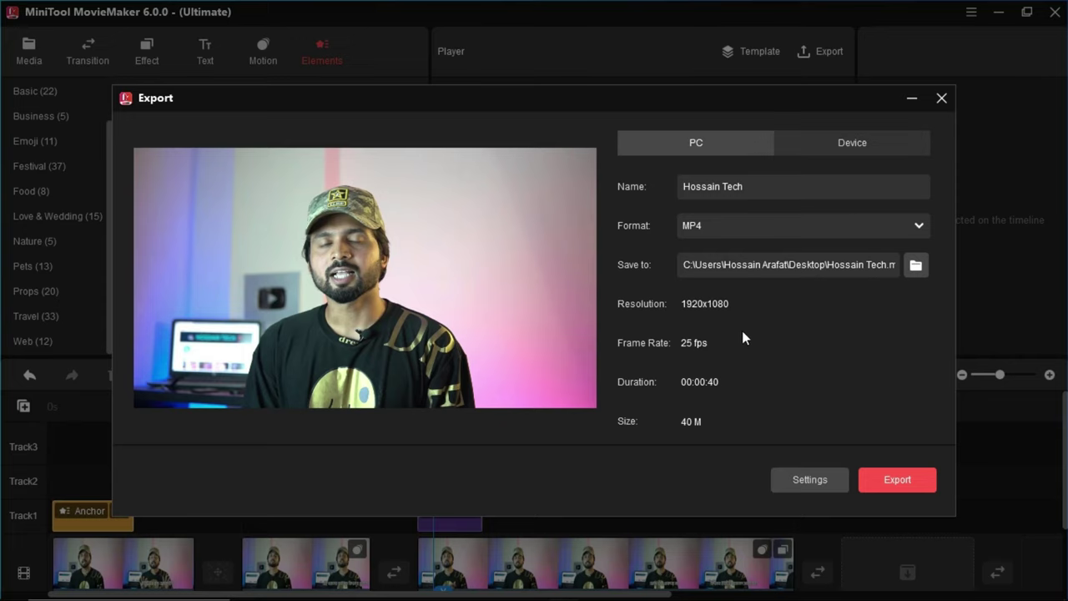
left_click(912, 483)
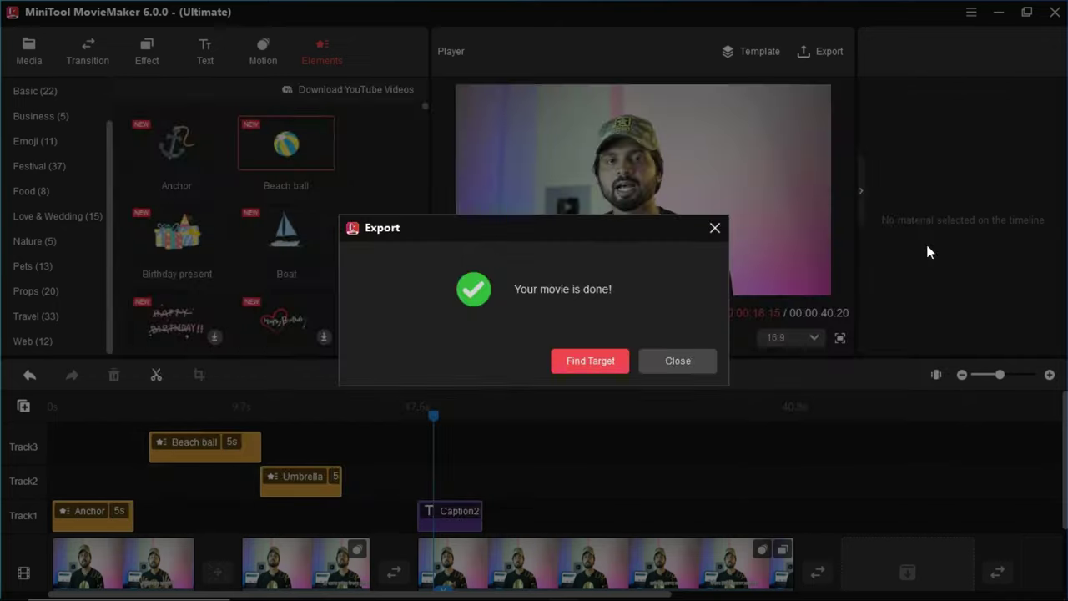
left_click(713, 370)
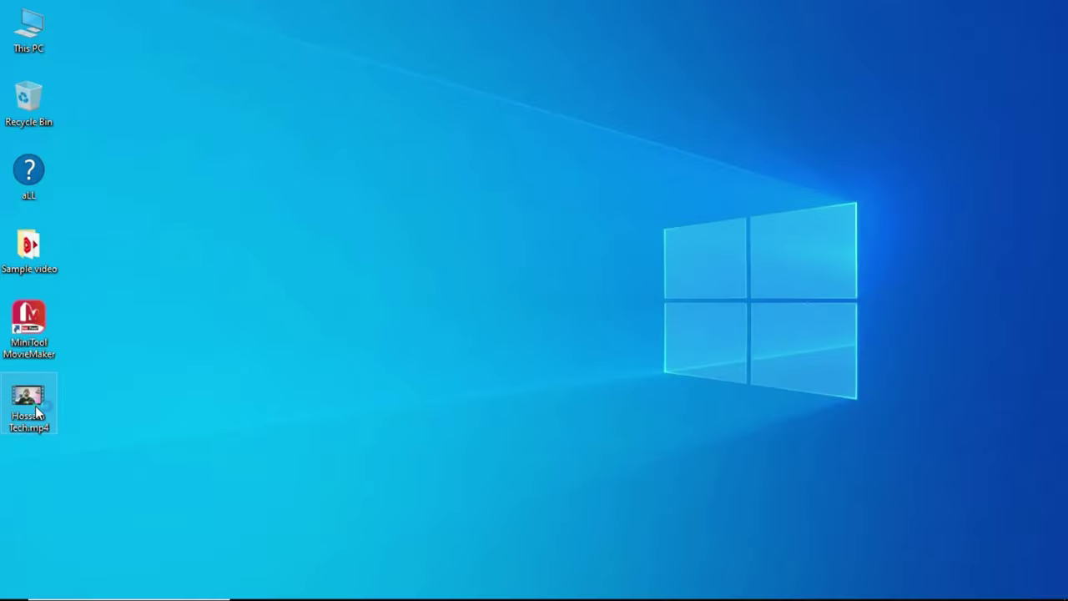
Step: Open the exported Hossain Tech.mp4 from the desktop in Media Player, maximize the window and pause playback
double_click(28, 399)
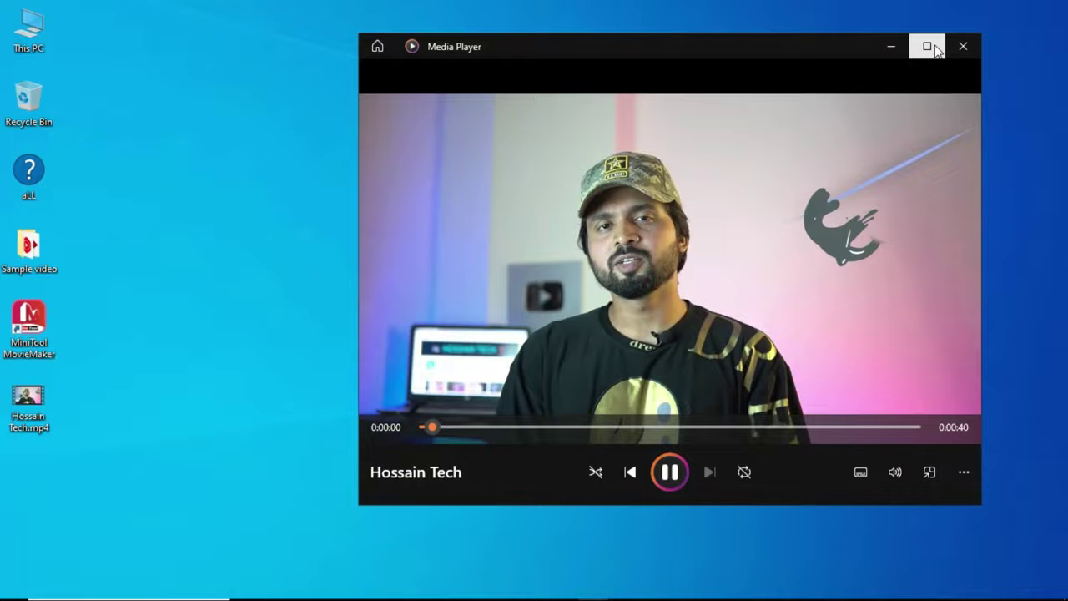
left_click(926, 46)
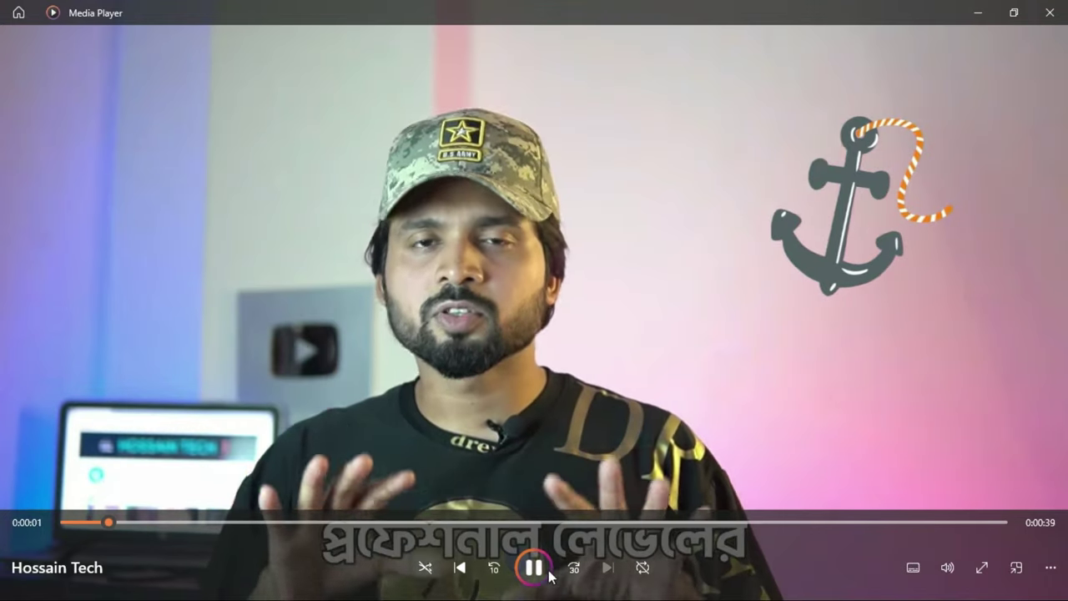
left_click(547, 568)
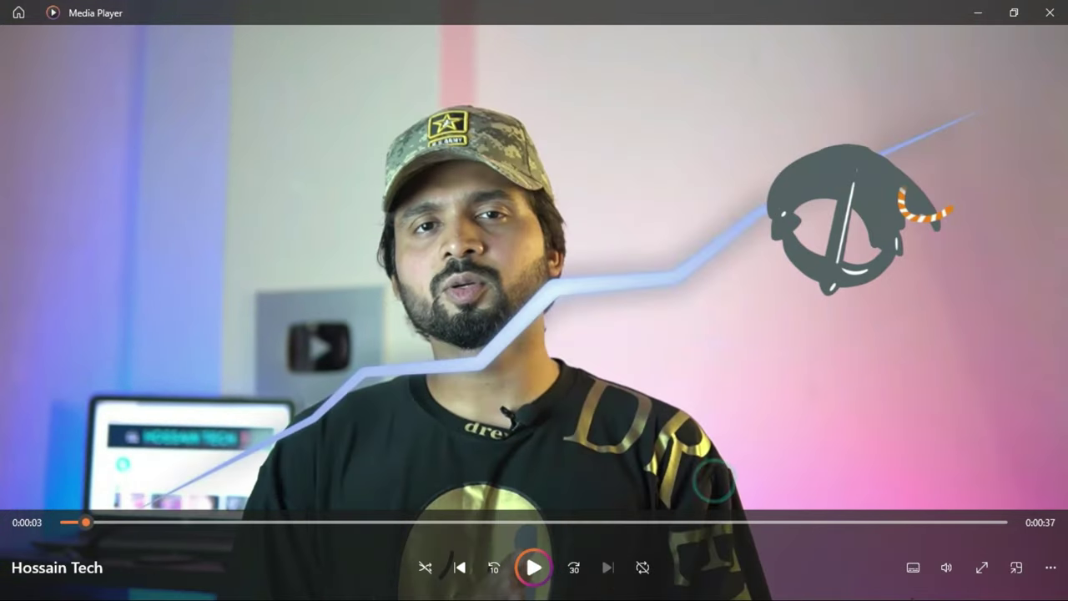
Step: Silence the player's sound completely and resume playback to review the exported movie
left_click(944, 569)
left_click_drag(944, 528, 885, 527)
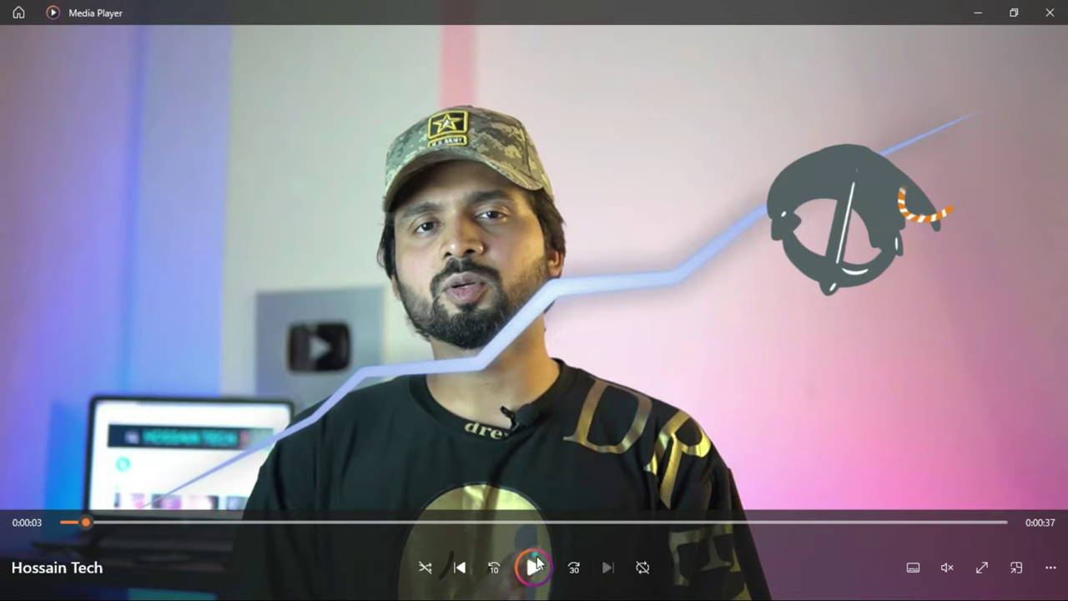
left_click(547, 564)
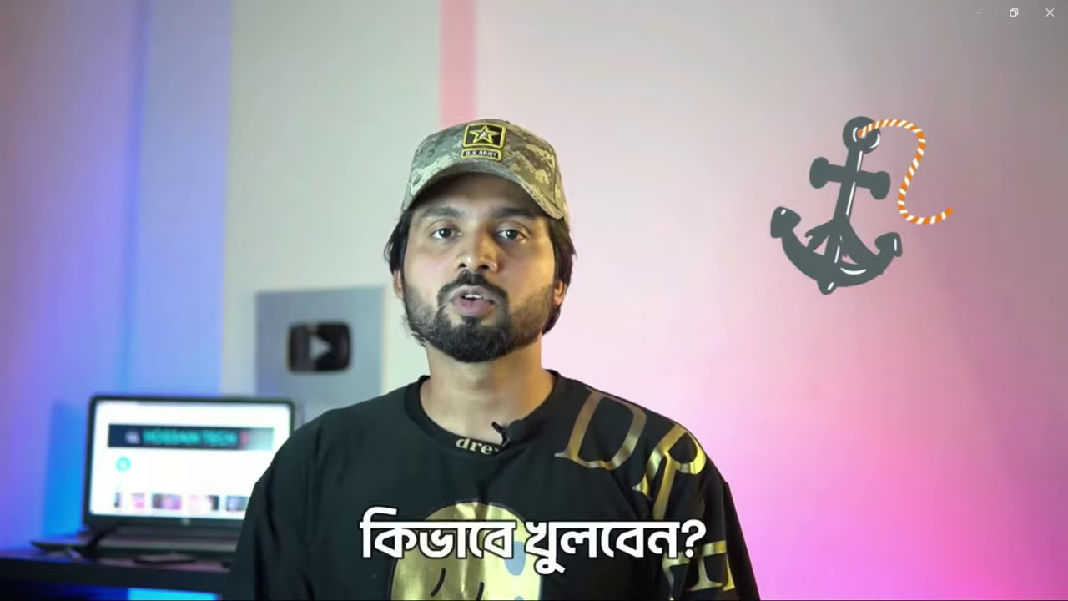
mouse_move(964, 179)
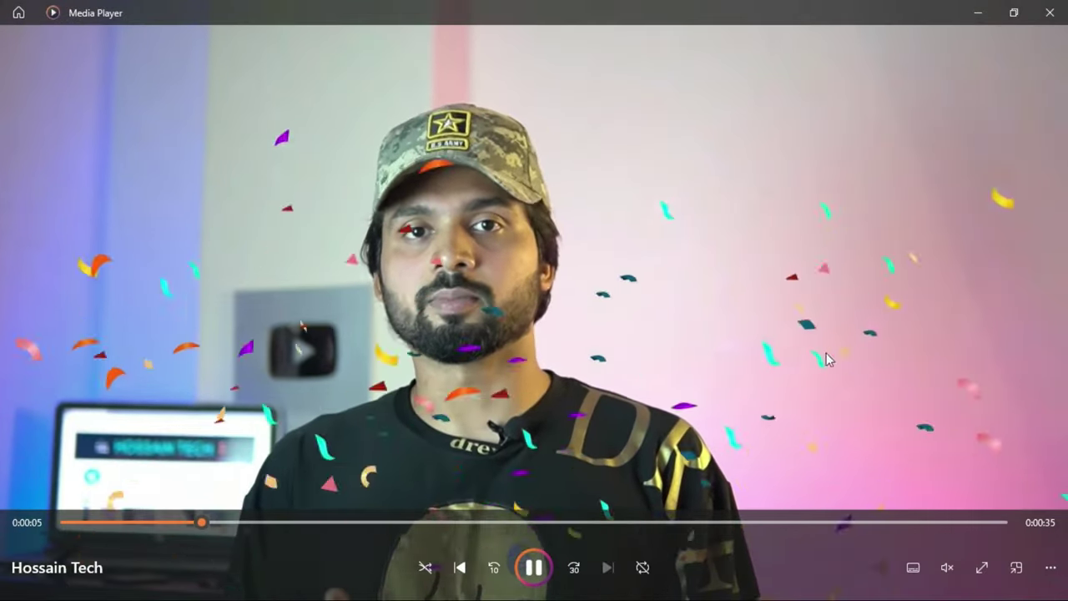